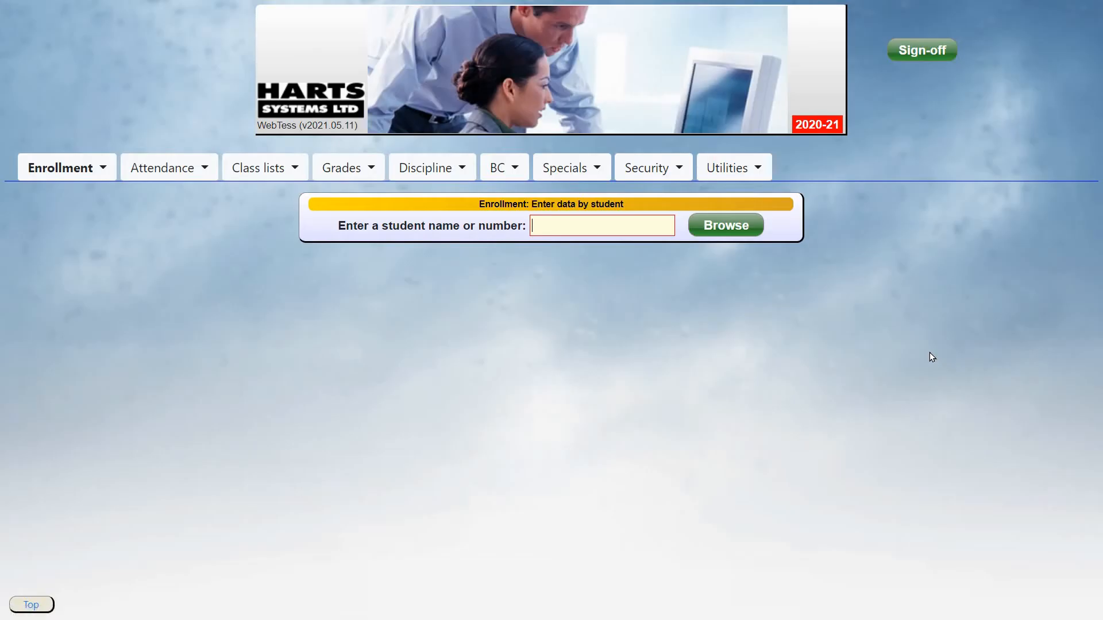
Open BC setup and review the School setup and Options tab settings
click(501, 175)
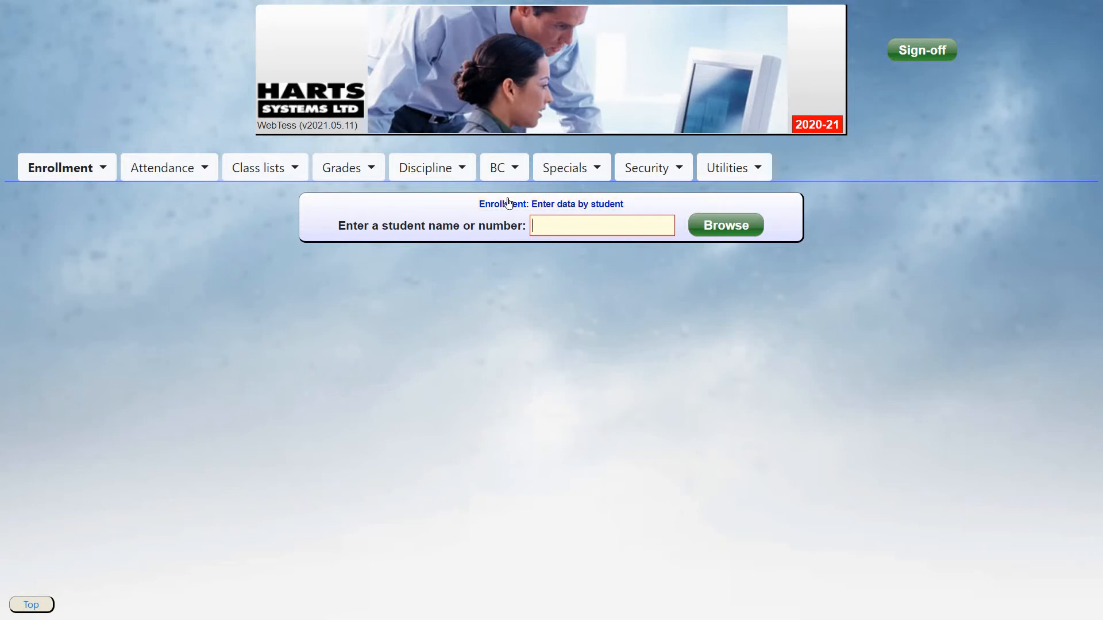
click(694, 206)
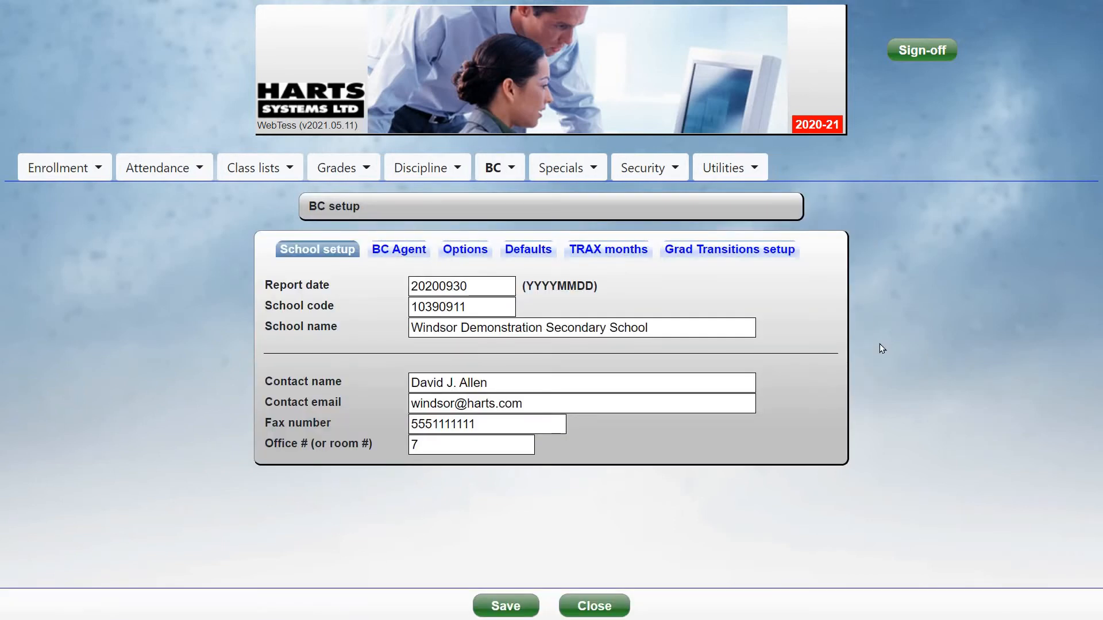
click(490, 304)
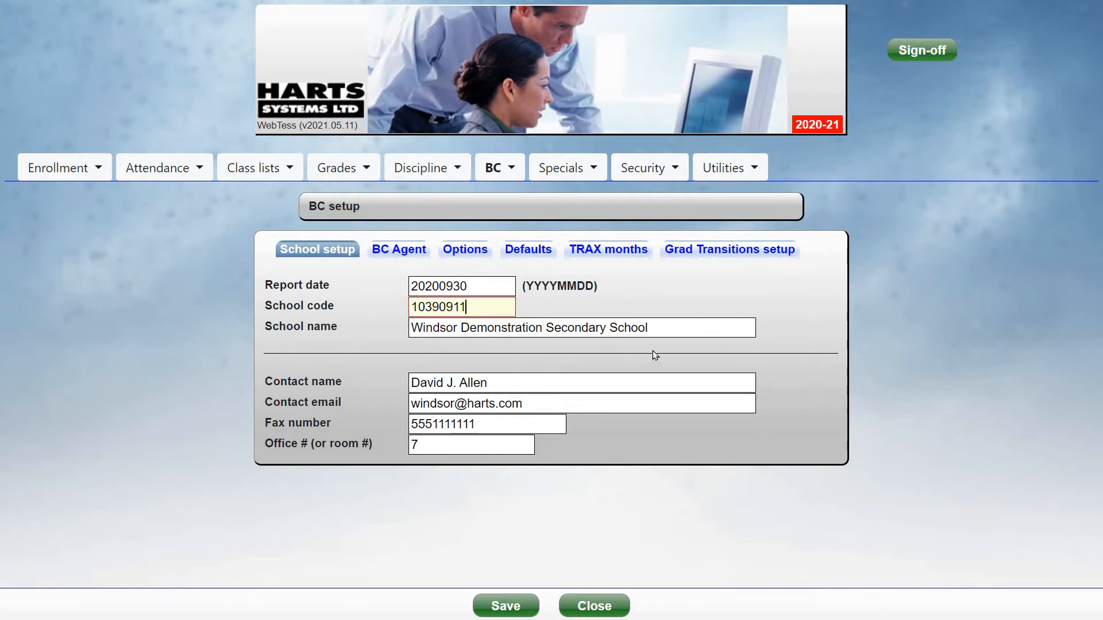
click(453, 252)
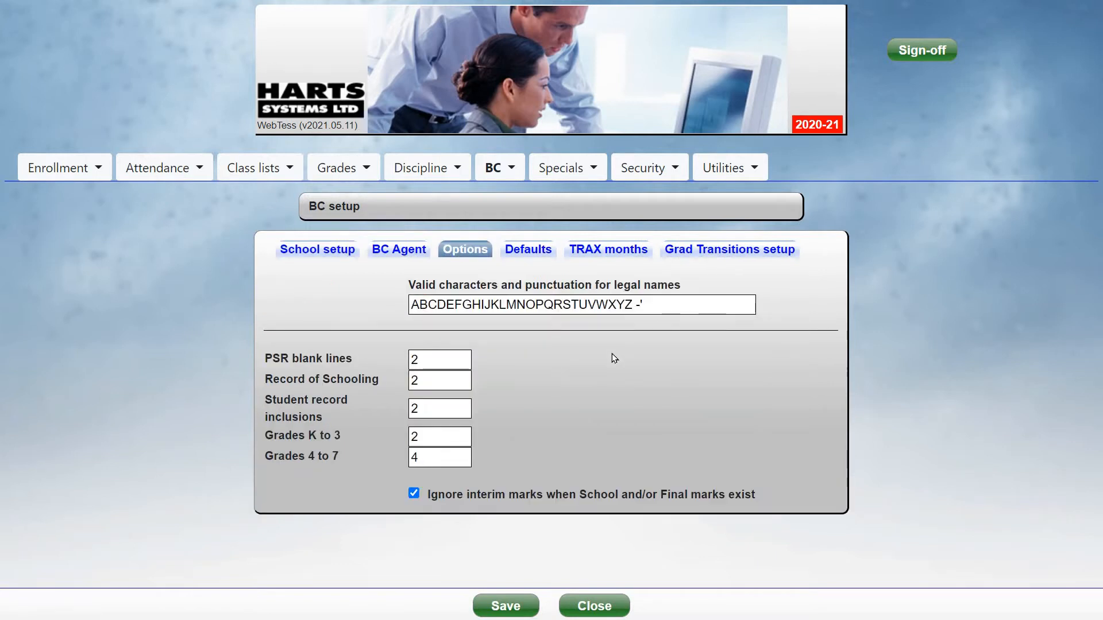
click(451, 359)
click(449, 379)
click(448, 411)
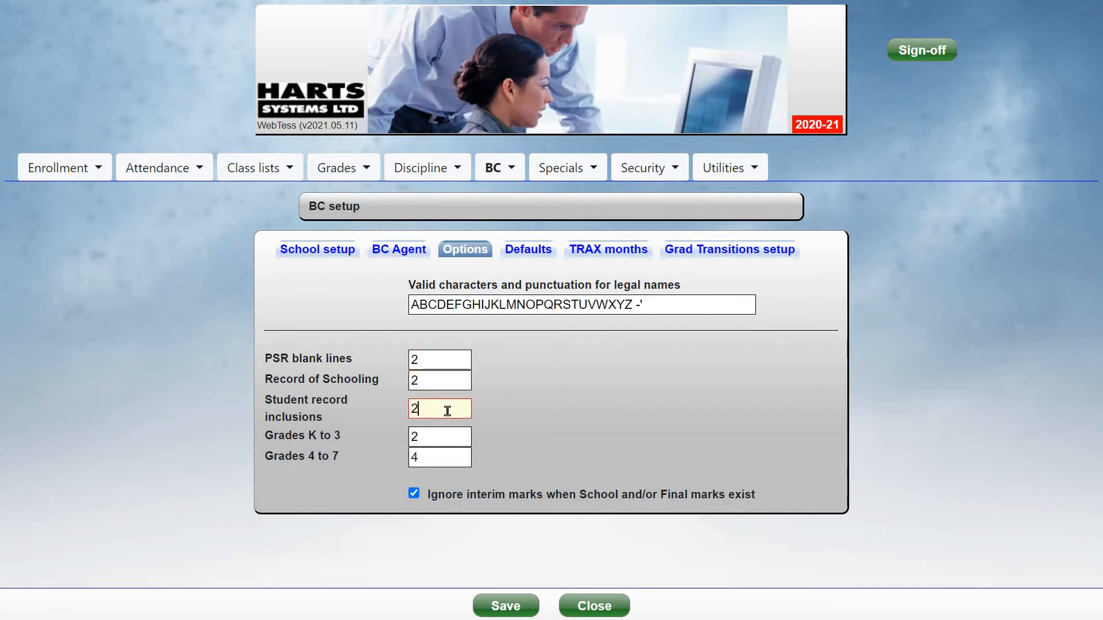
Review the Defaults tab settings, including the Birth province choices
click(537, 259)
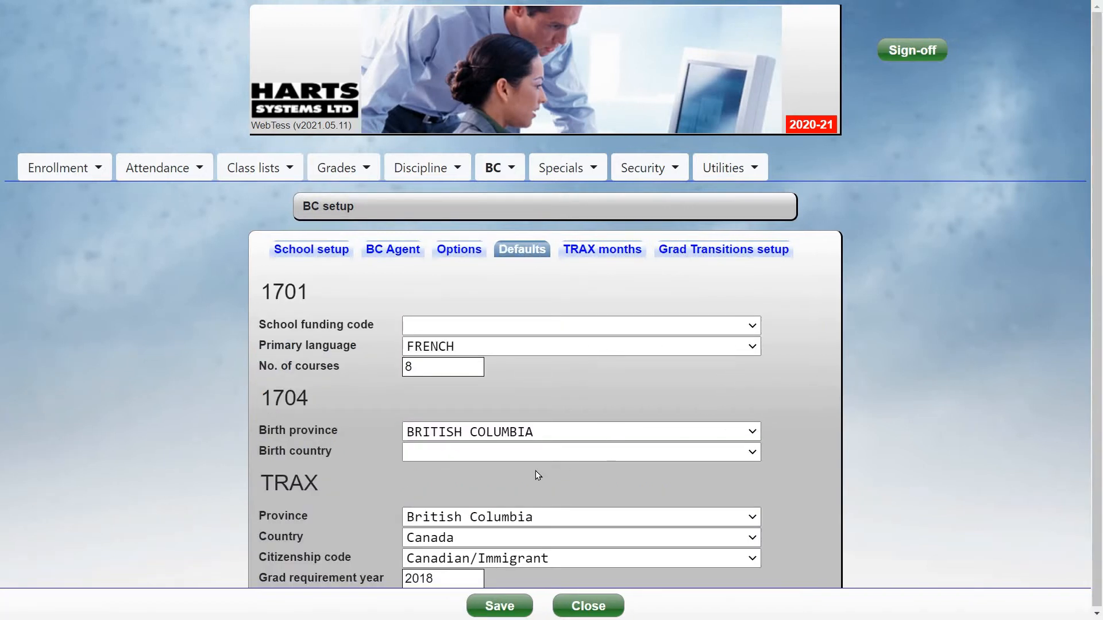
click(503, 431)
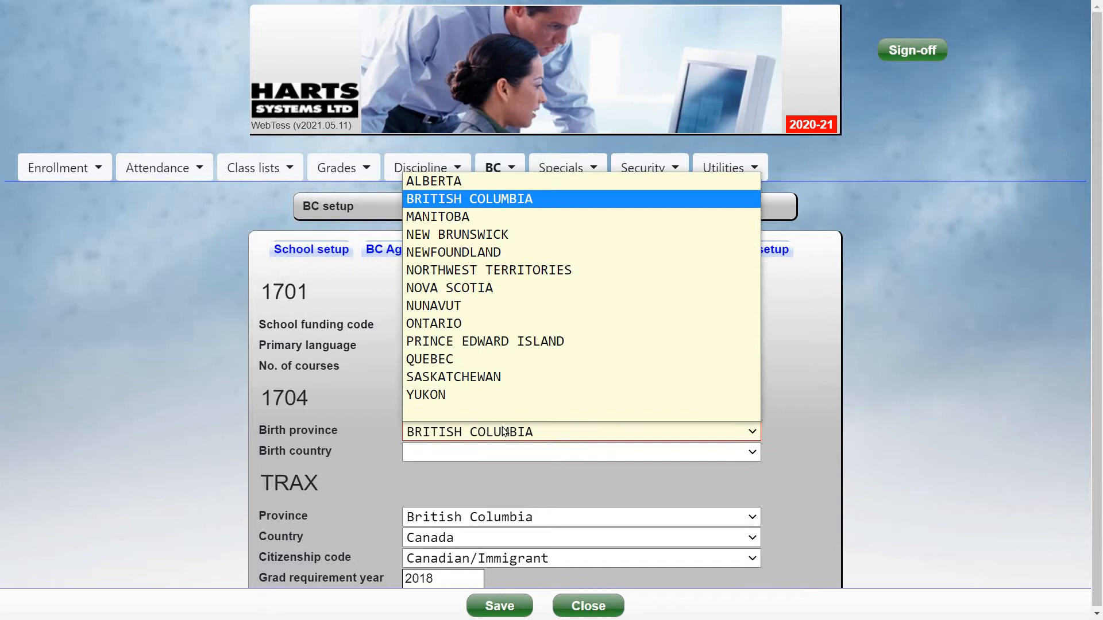
click(503, 432)
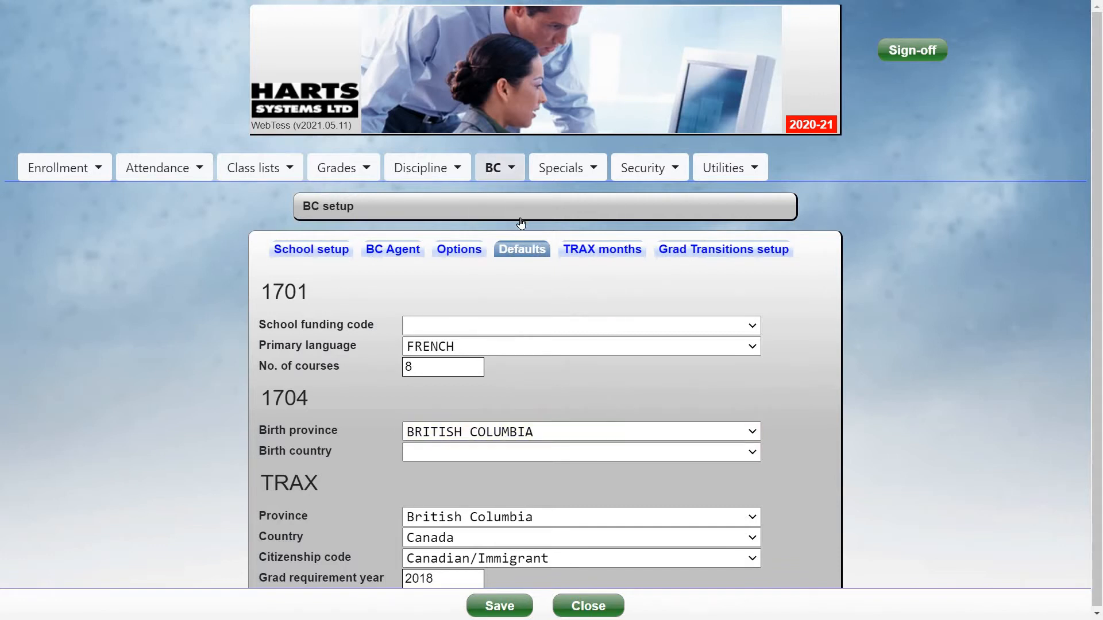
Open BC data entry by student and look up the student by student number
mouse_move(526, 220)
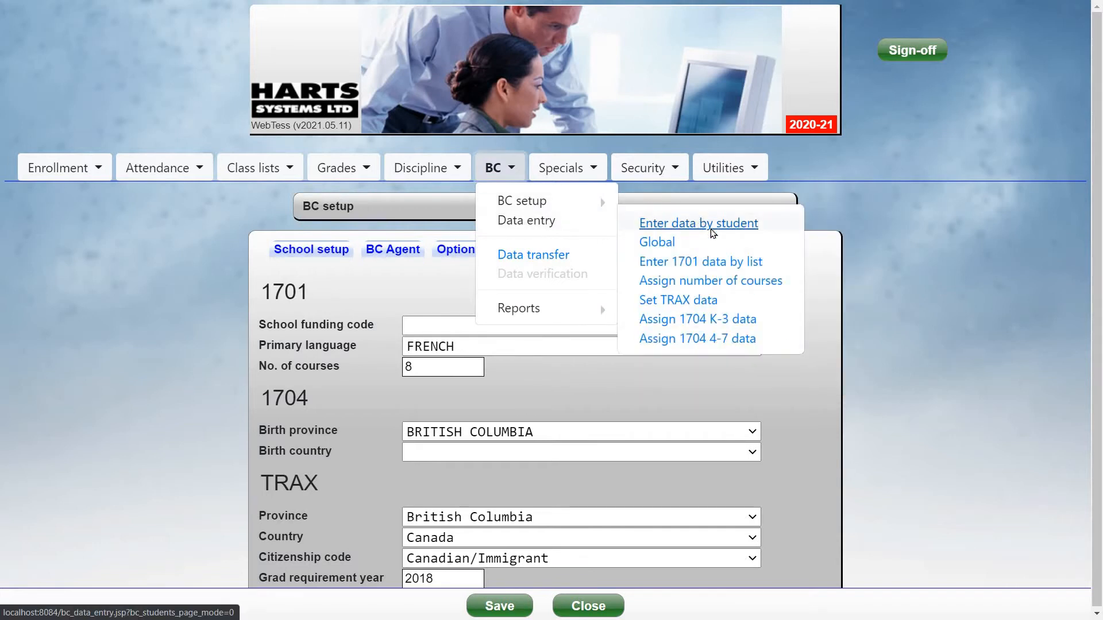
click(712, 230)
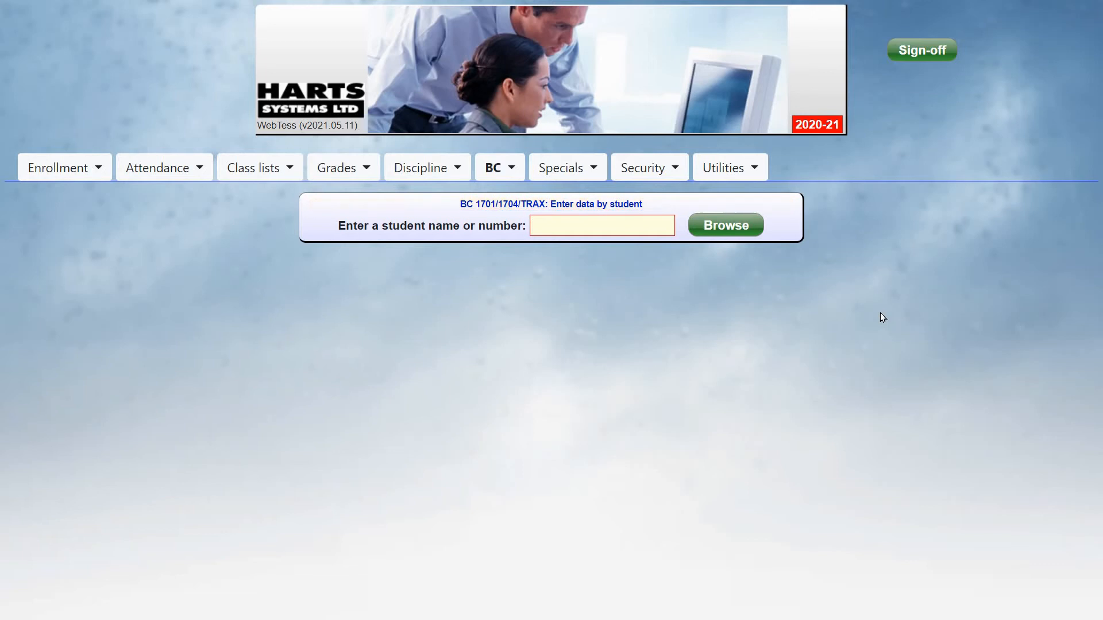
text(1234)
key(Return)
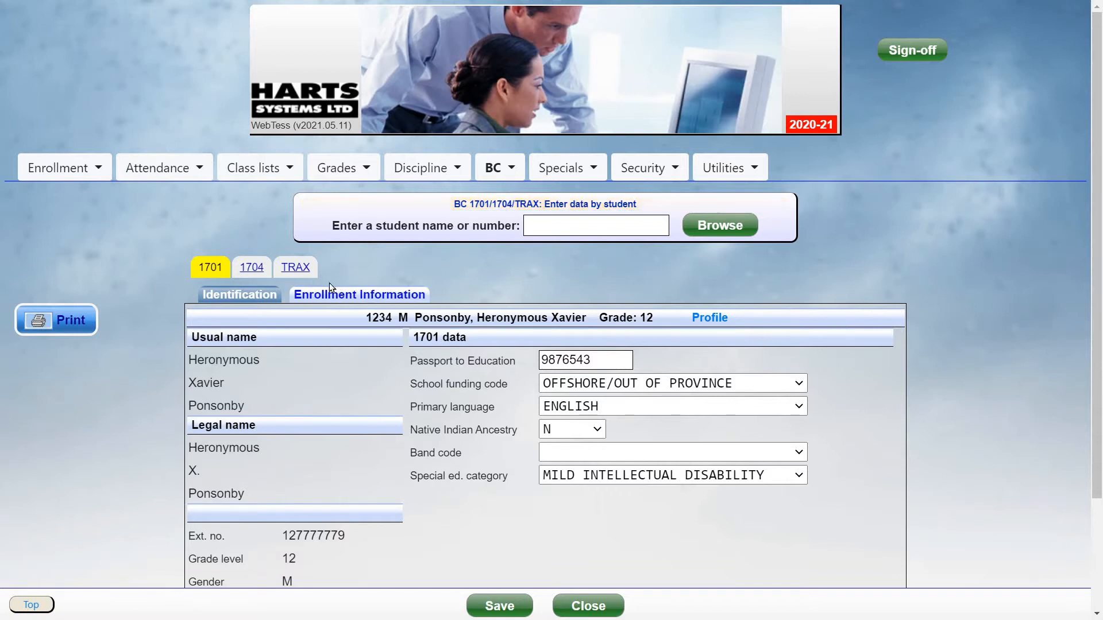
Review the student's 1704 form and Record of Schooling rows, including the district, school and reason lists
click(252, 268)
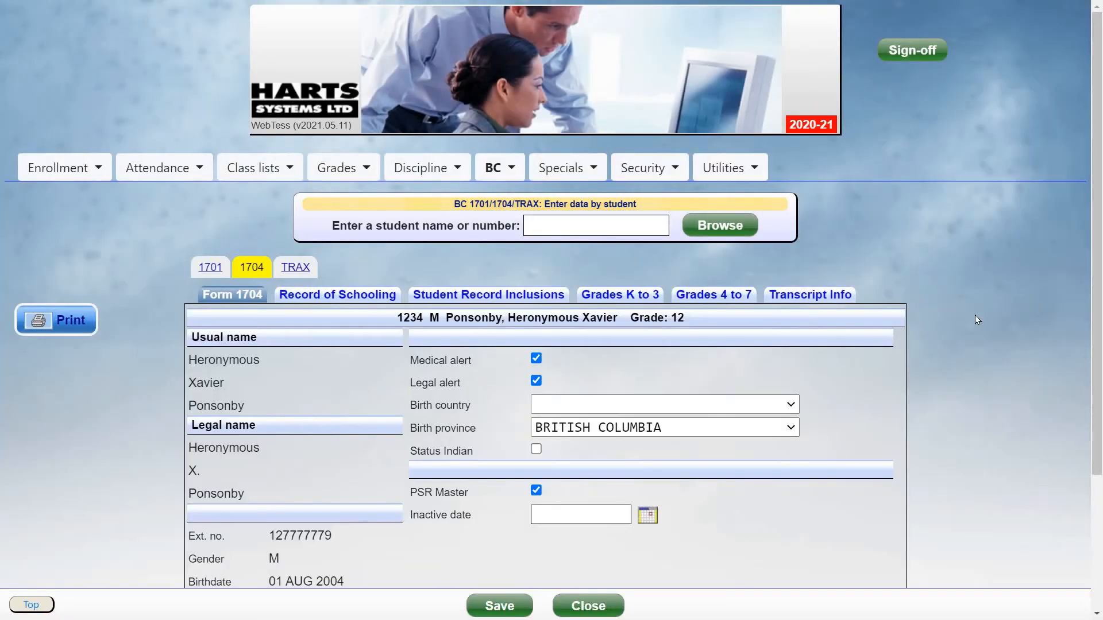
scroll(352, 278, down, 3)
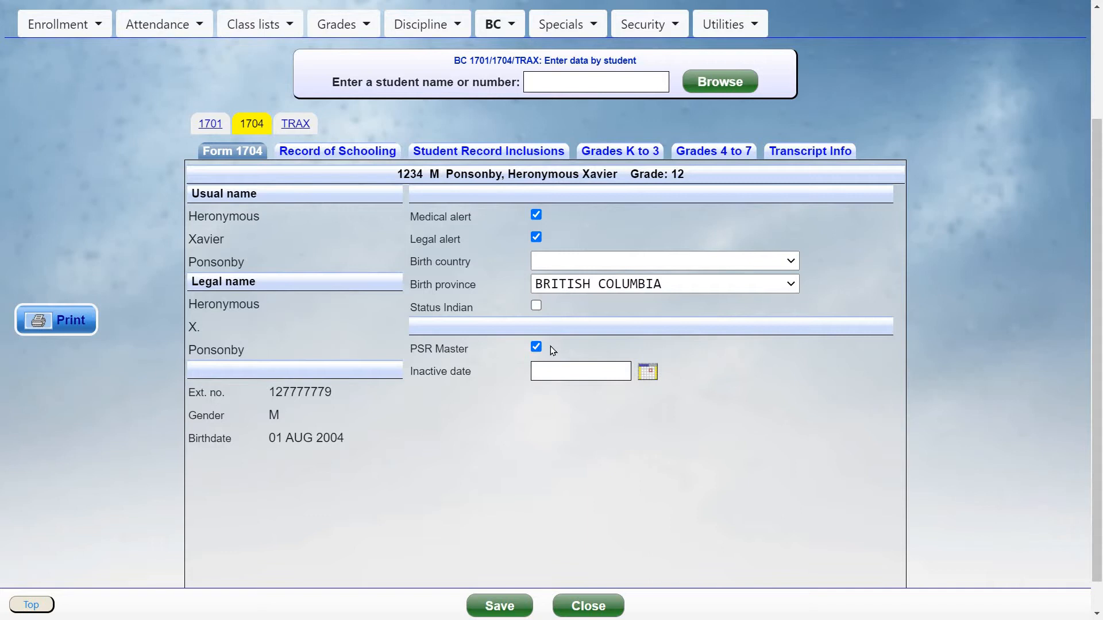
click(348, 152)
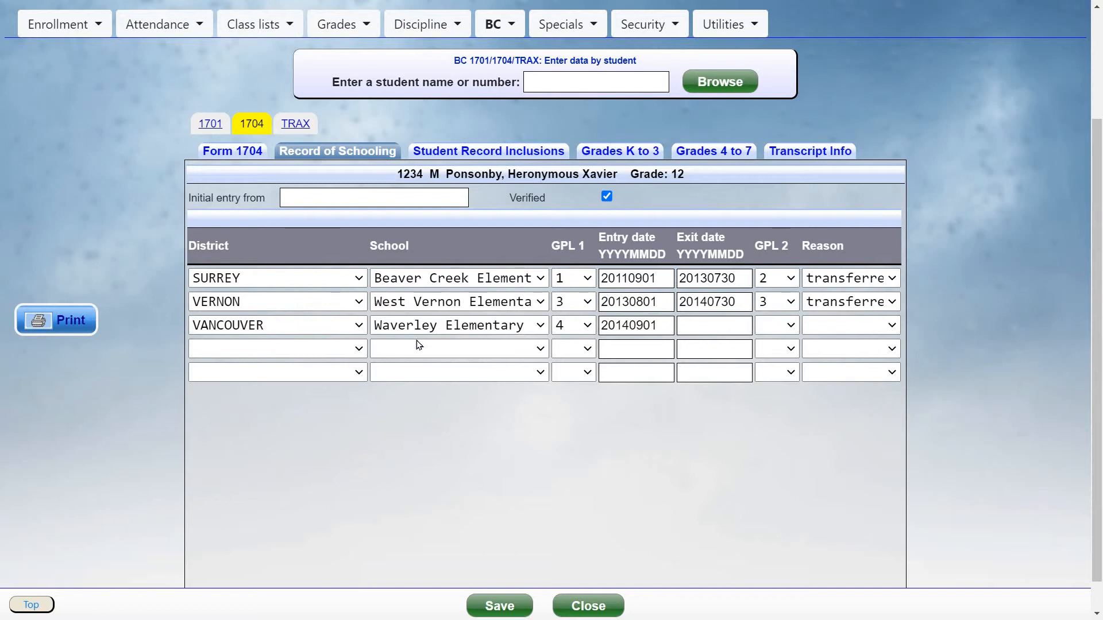
click(310, 279)
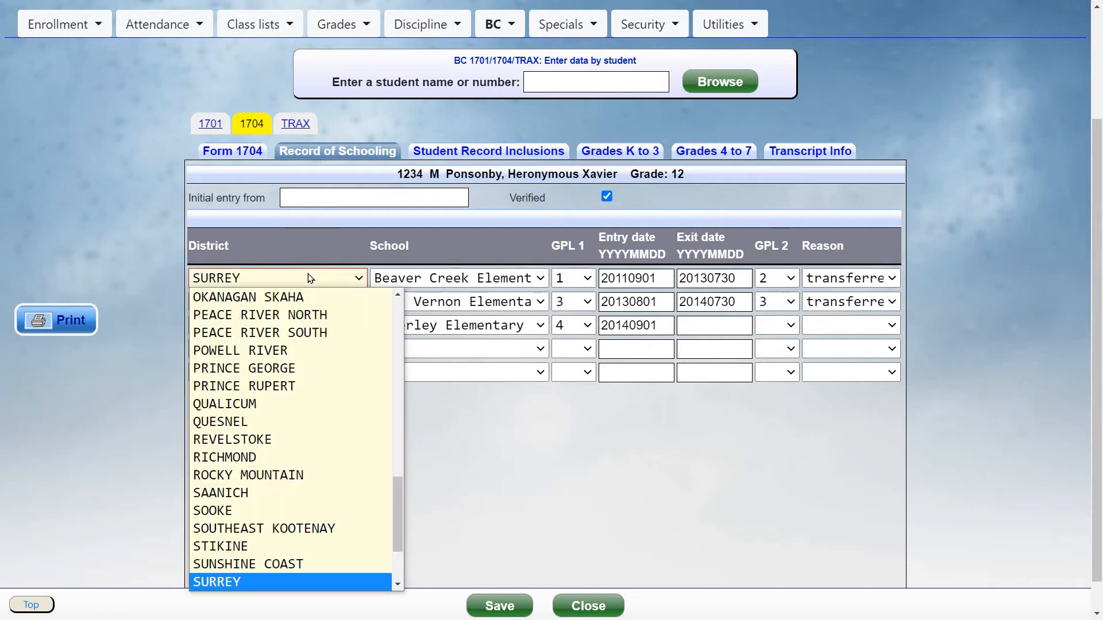
click(350, 281)
click(468, 279)
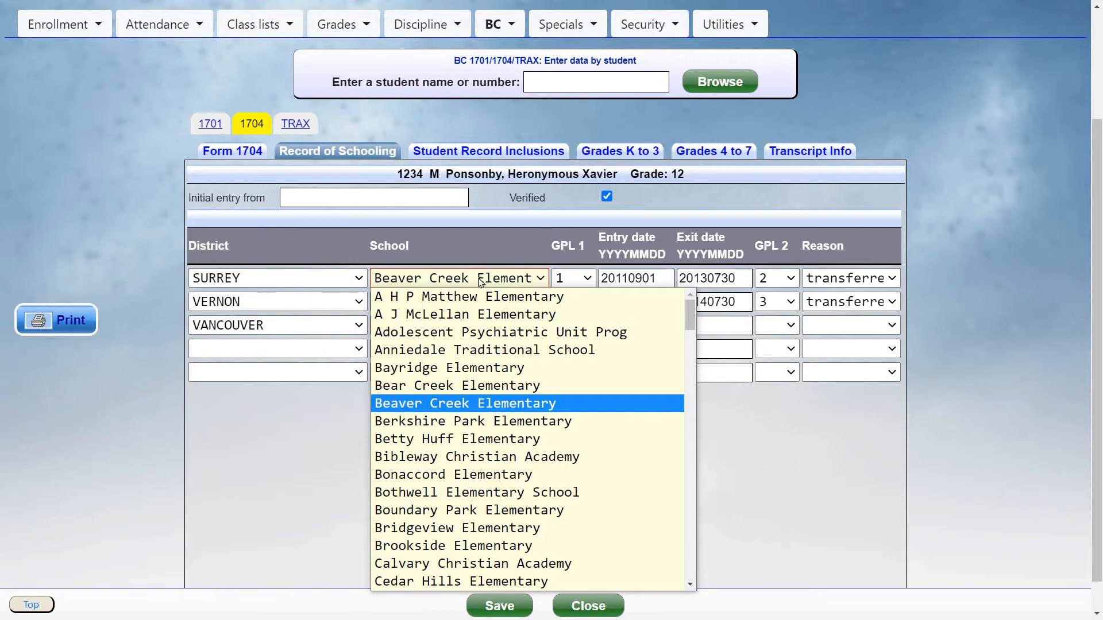
click(482, 281)
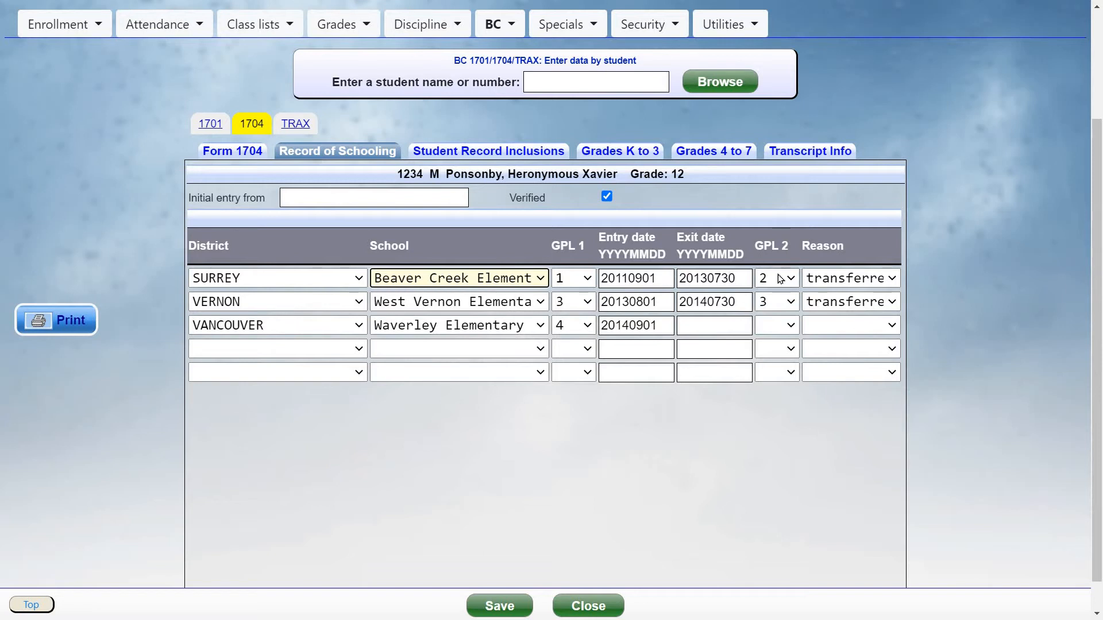
click(825, 279)
click(826, 279)
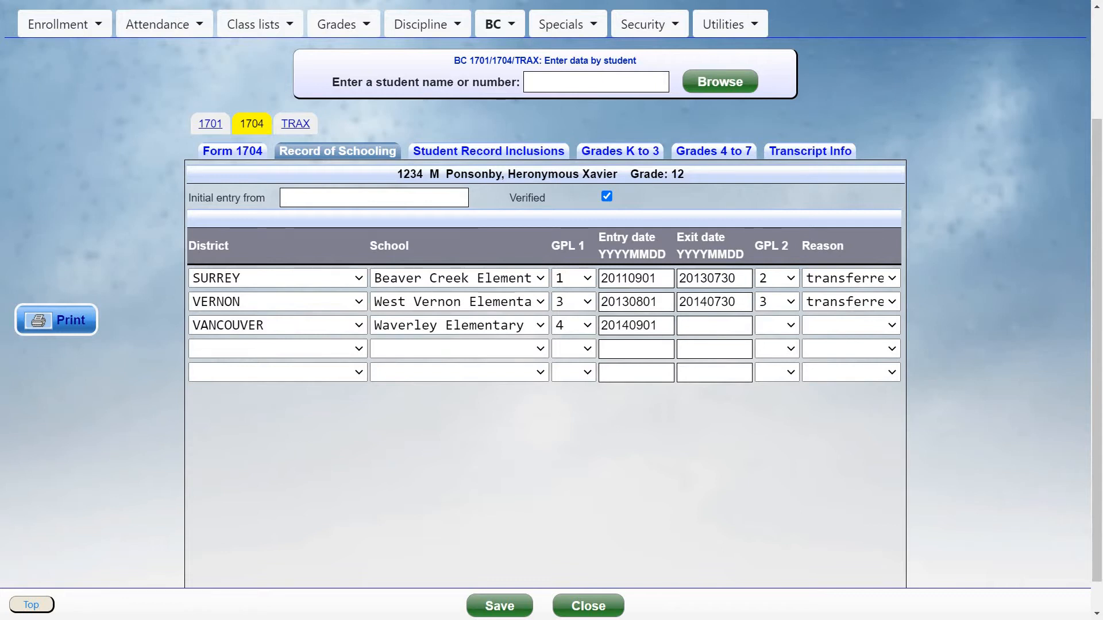
Review the Student Record Inclusions entries and their description choices
click(499, 152)
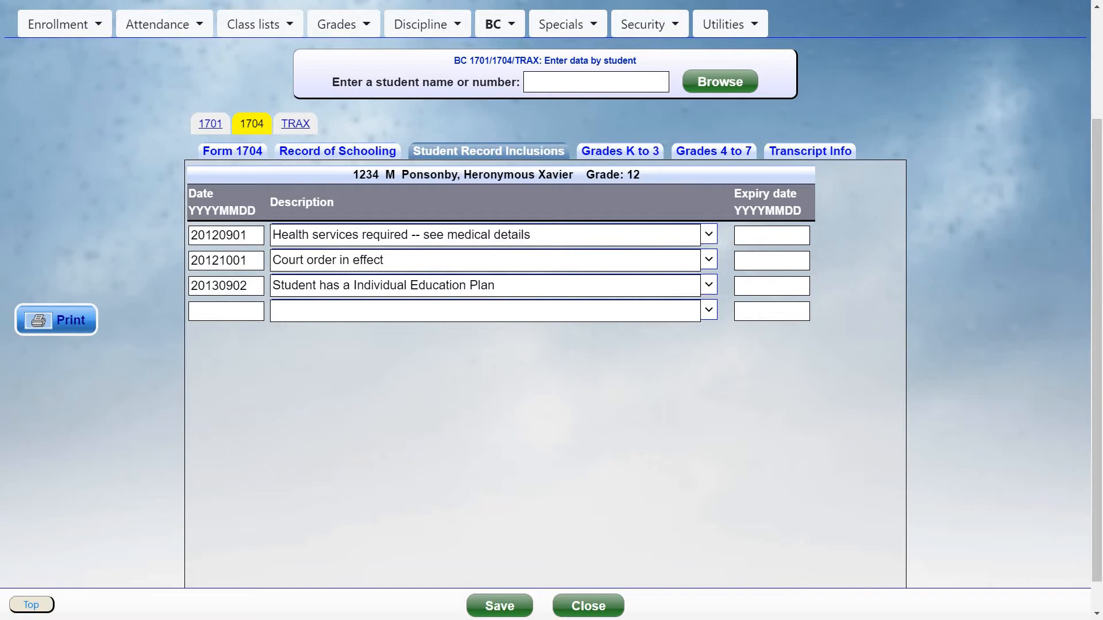
click(709, 285)
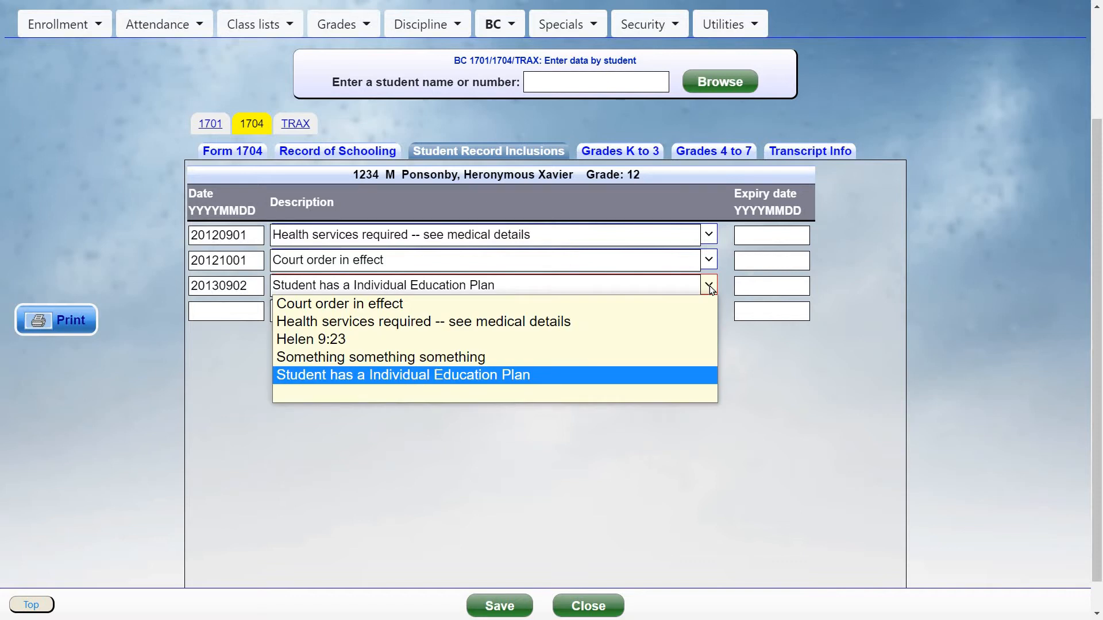
click(231, 377)
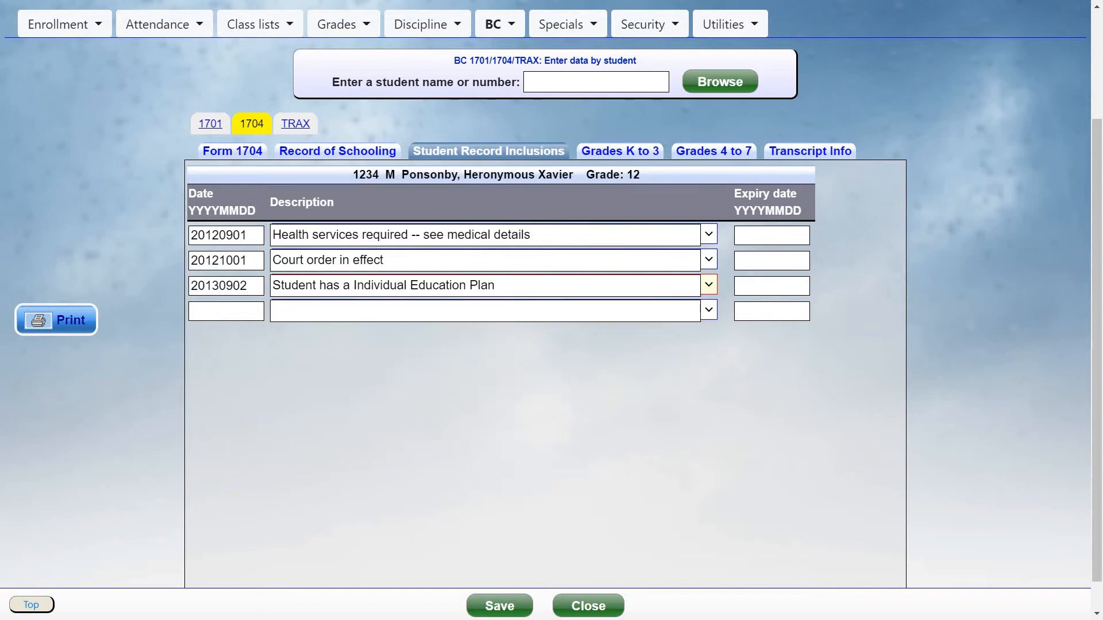
Review the Grades K to 3 rows and the available grade codes
click(605, 155)
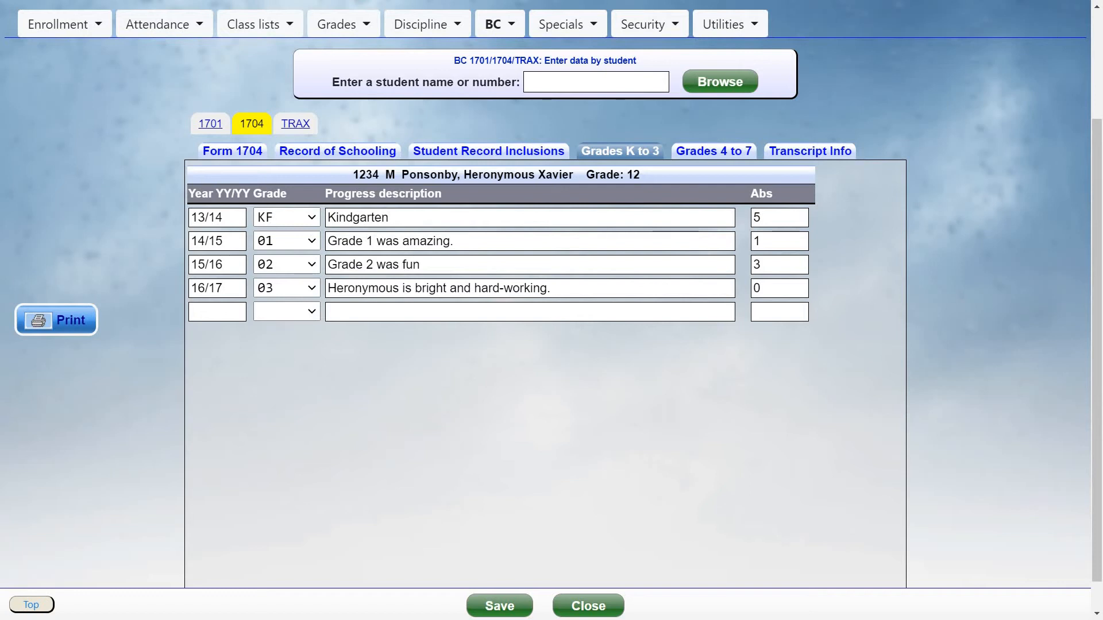
click(236, 217)
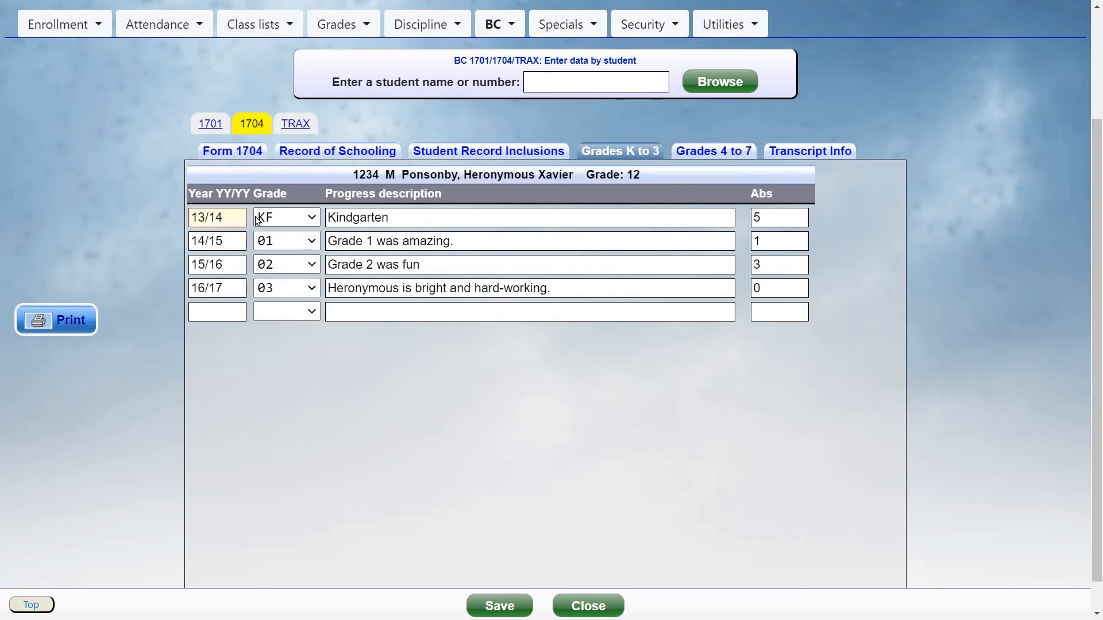
click(301, 219)
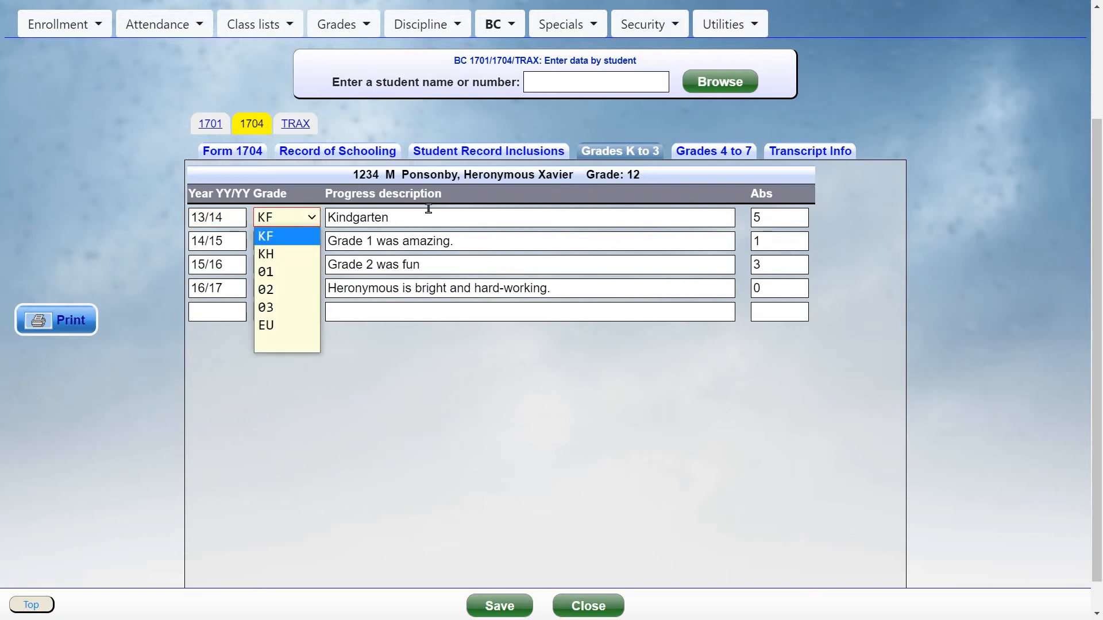
click(463, 212)
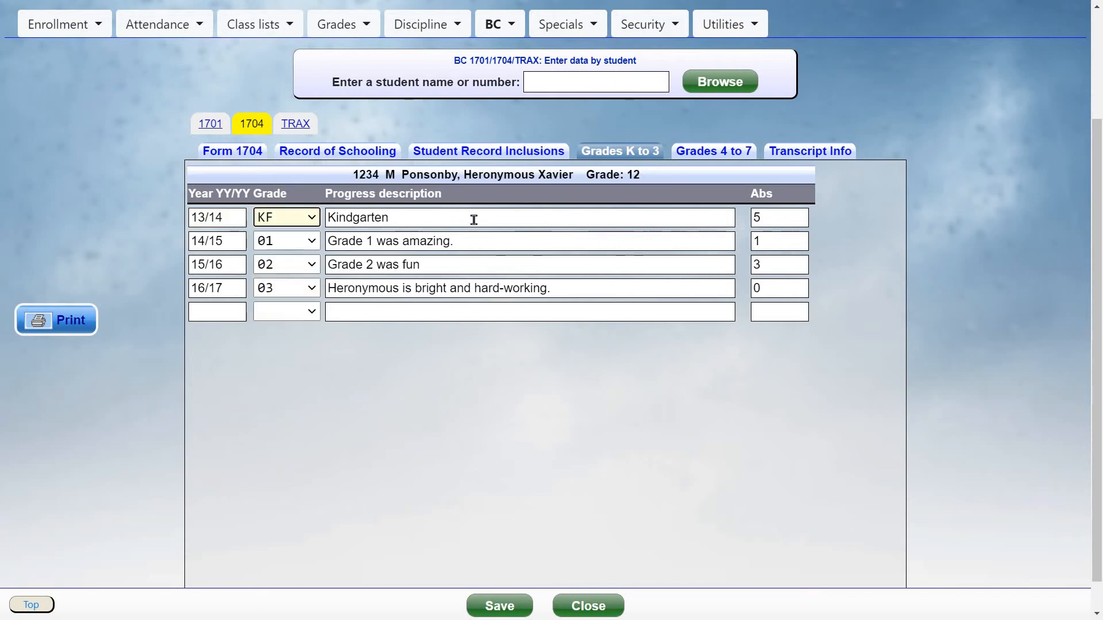
click(788, 217)
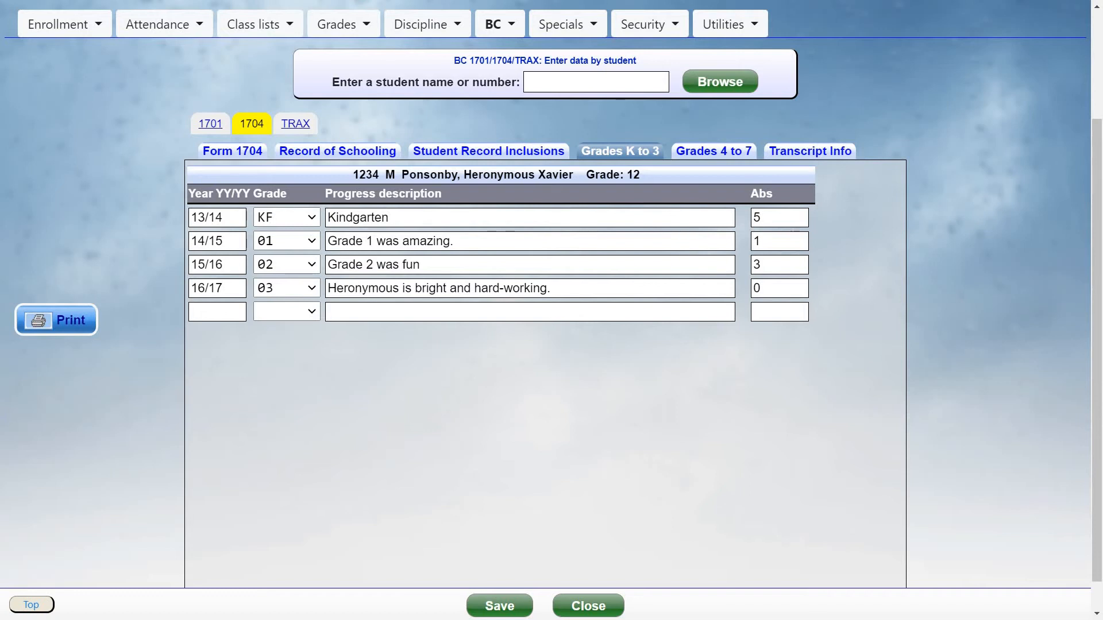
On Grades 4 to 7, select year 21/22 and set its grade to 07
click(723, 155)
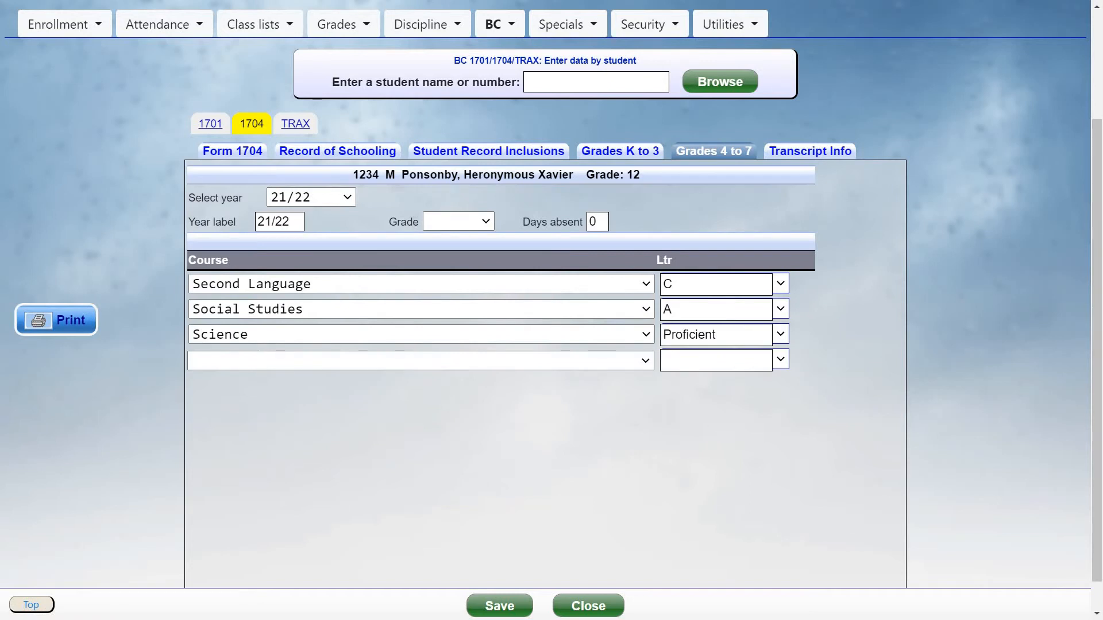
click(348, 199)
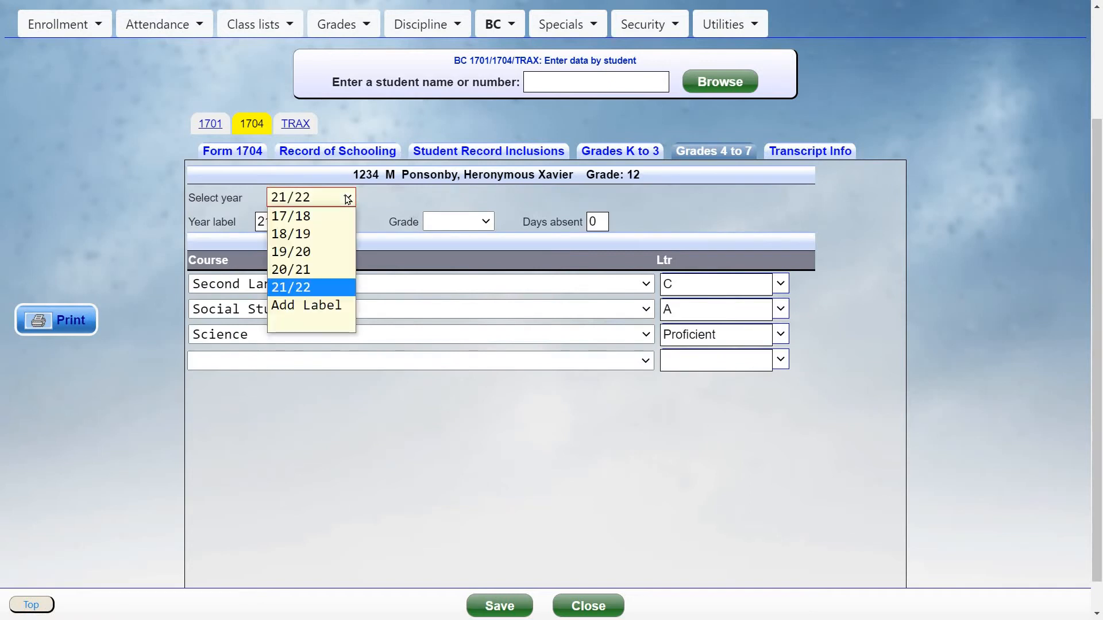
click(318, 287)
click(298, 224)
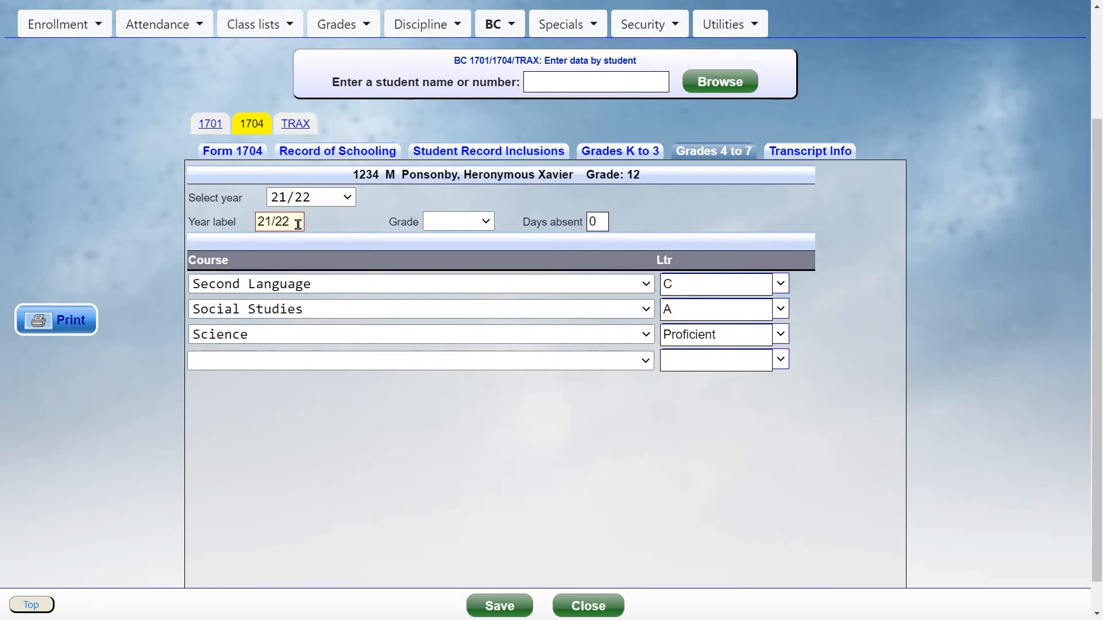
click(468, 222)
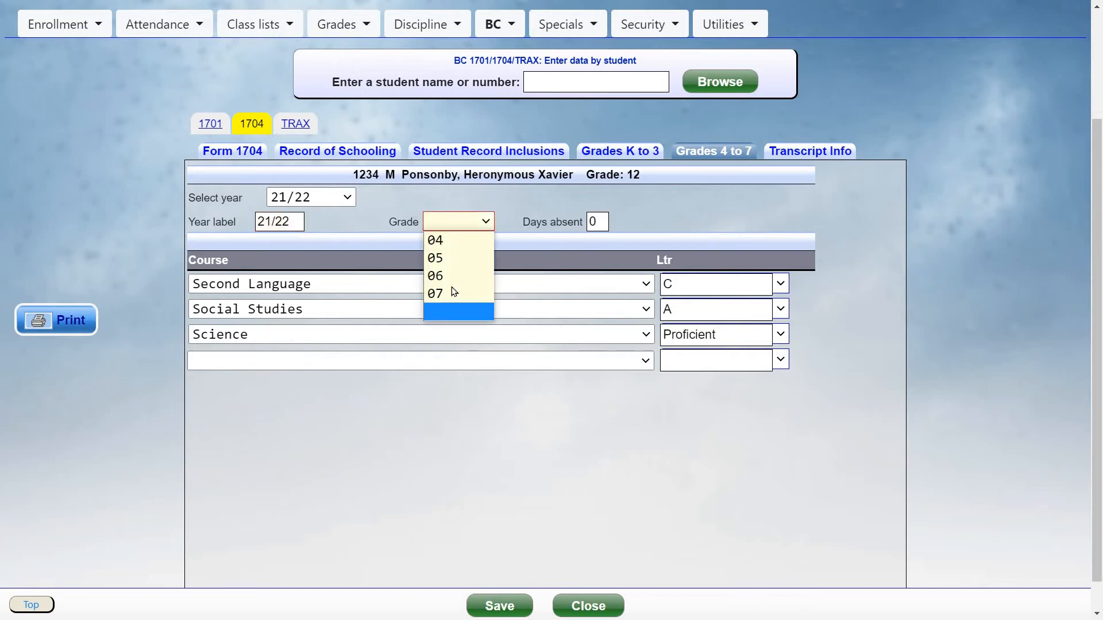
click(491, 291)
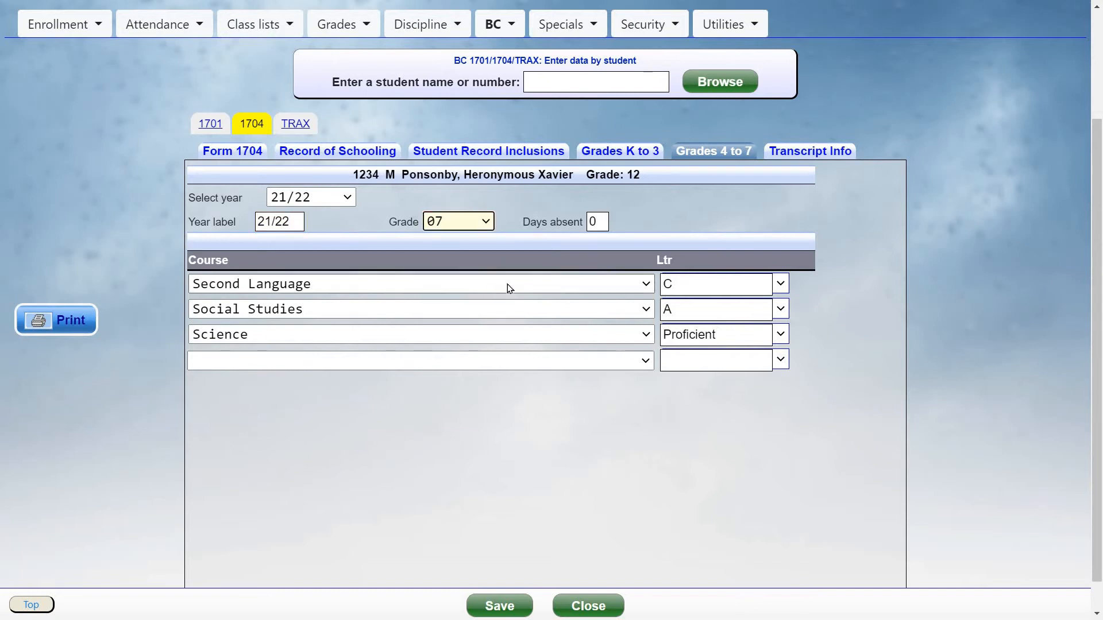
Review the course entries and the available course list for the 21/22 year
click(395, 290)
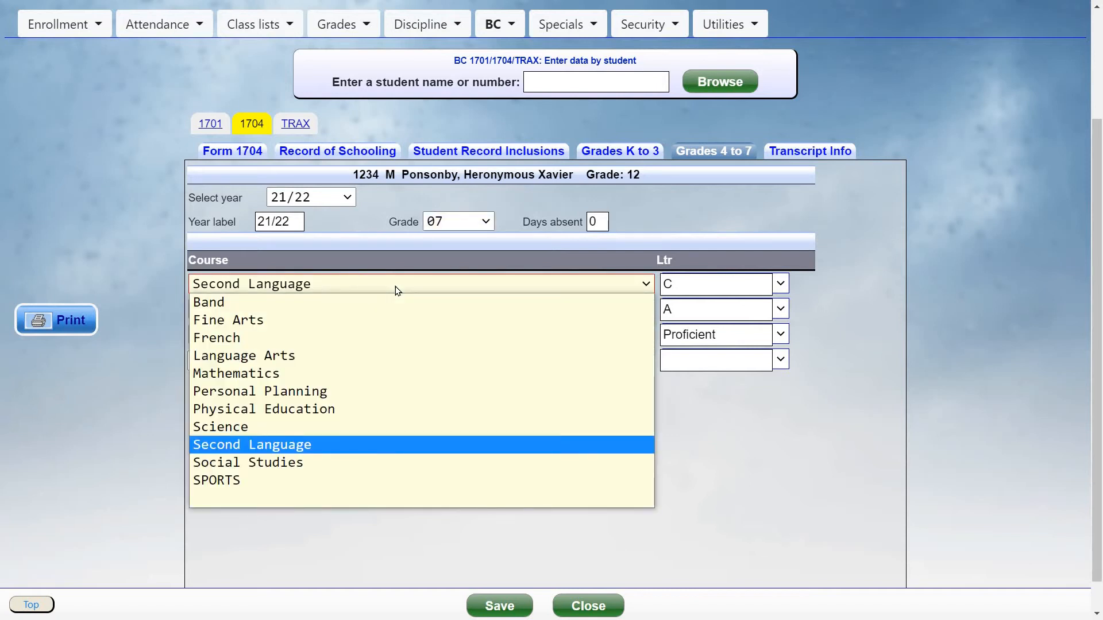
click(672, 276)
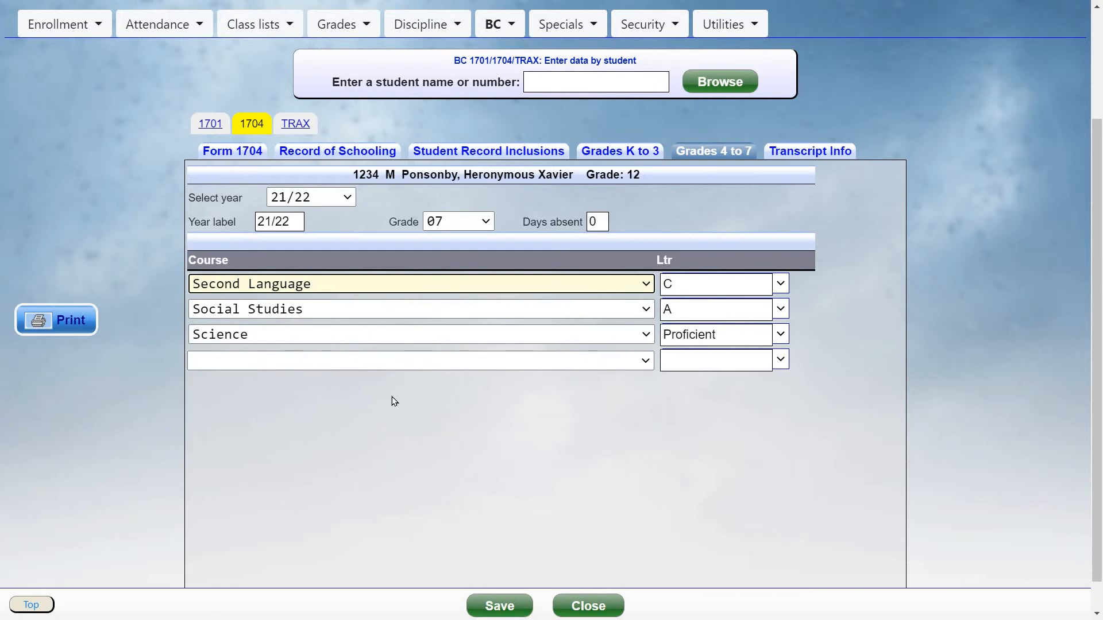
click(323, 312)
click(323, 312)
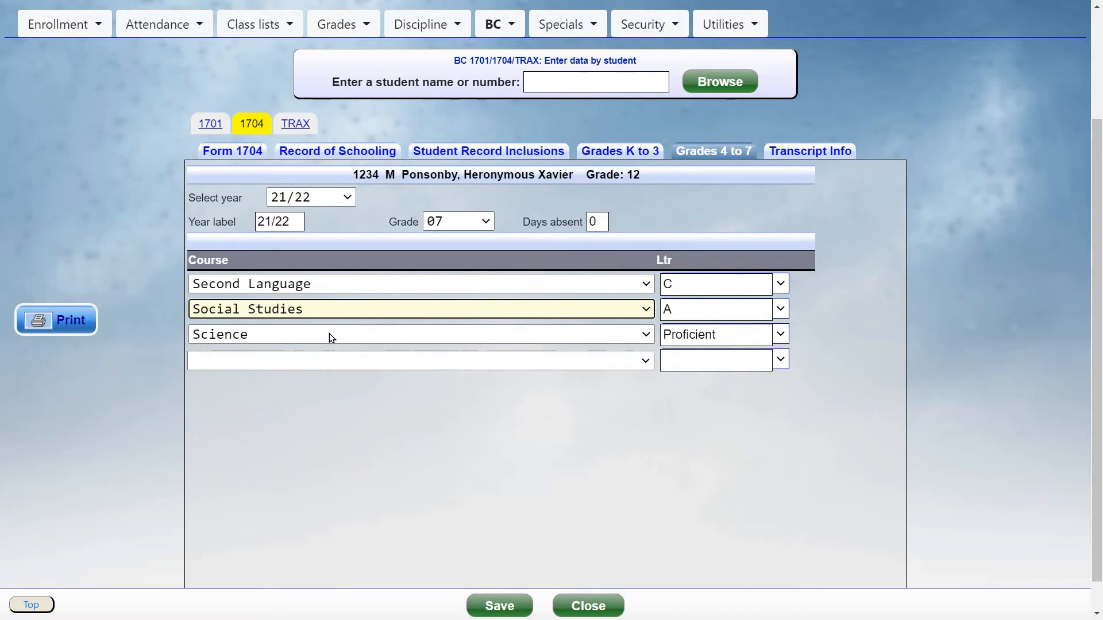
click(329, 333)
click(329, 336)
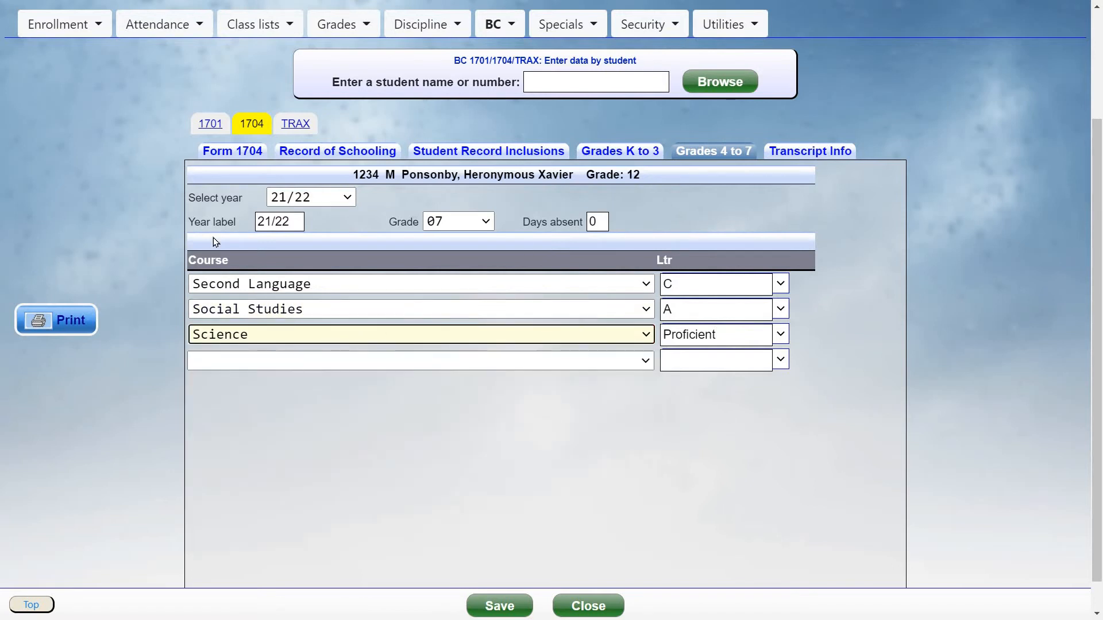
Open the Transcript Info section and save the student's record
click(350, 197)
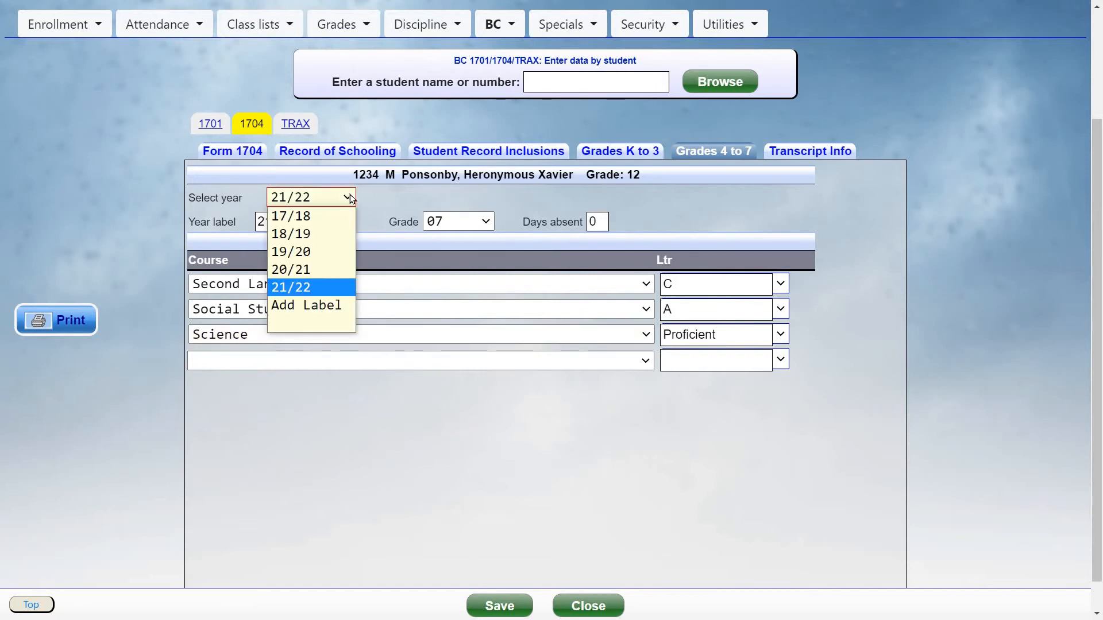
click(756, 182)
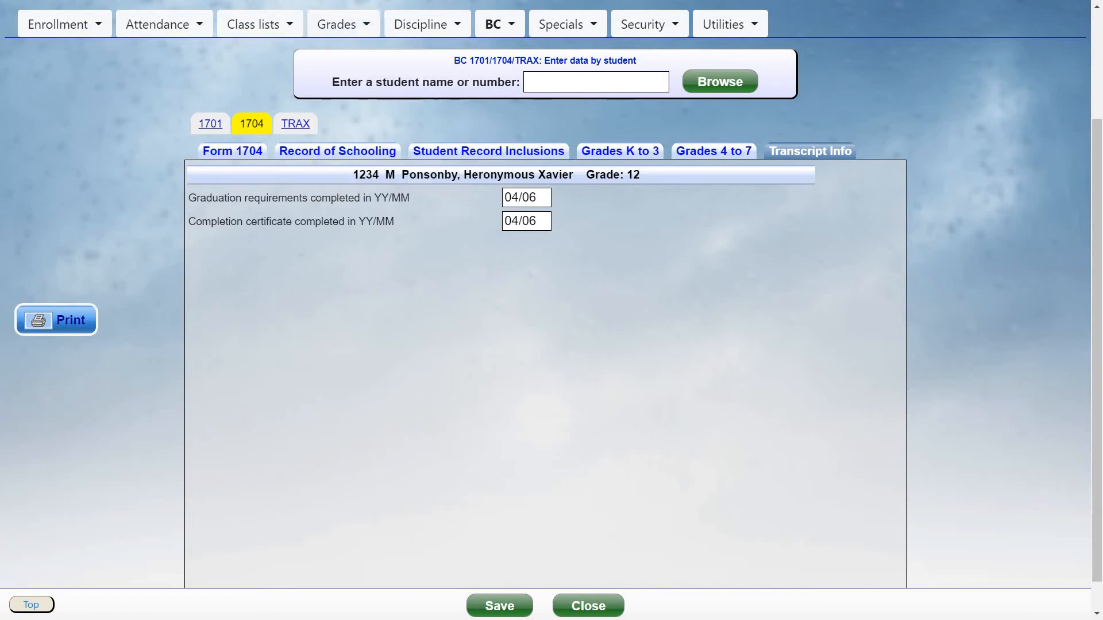
click(500, 606)
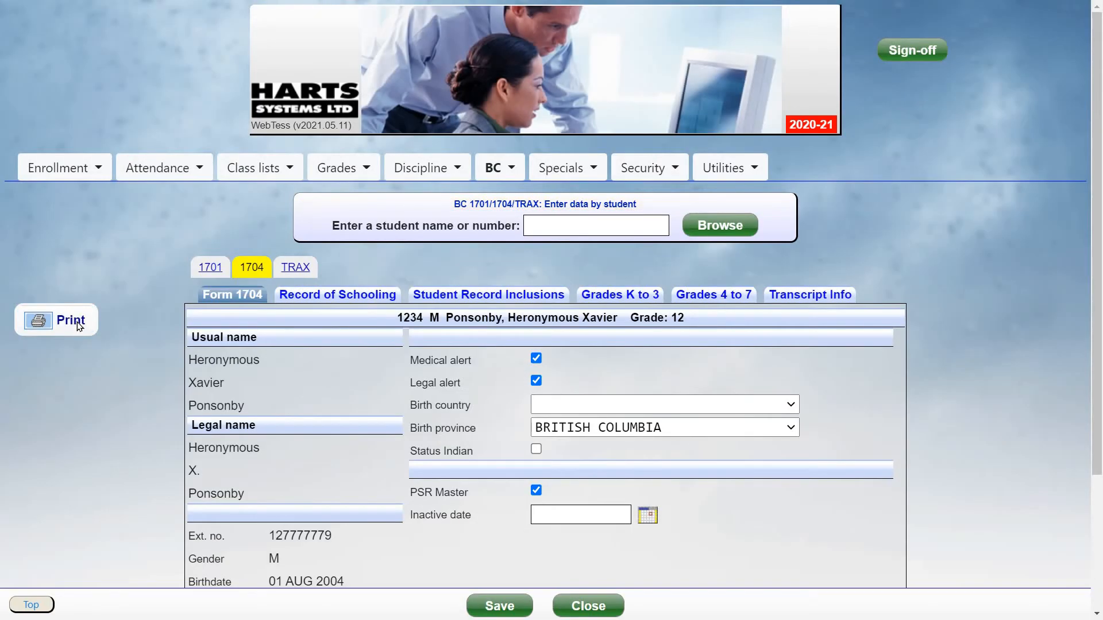
Preview the student's 1704 record for printing and cancel the print dialog
click(70, 321)
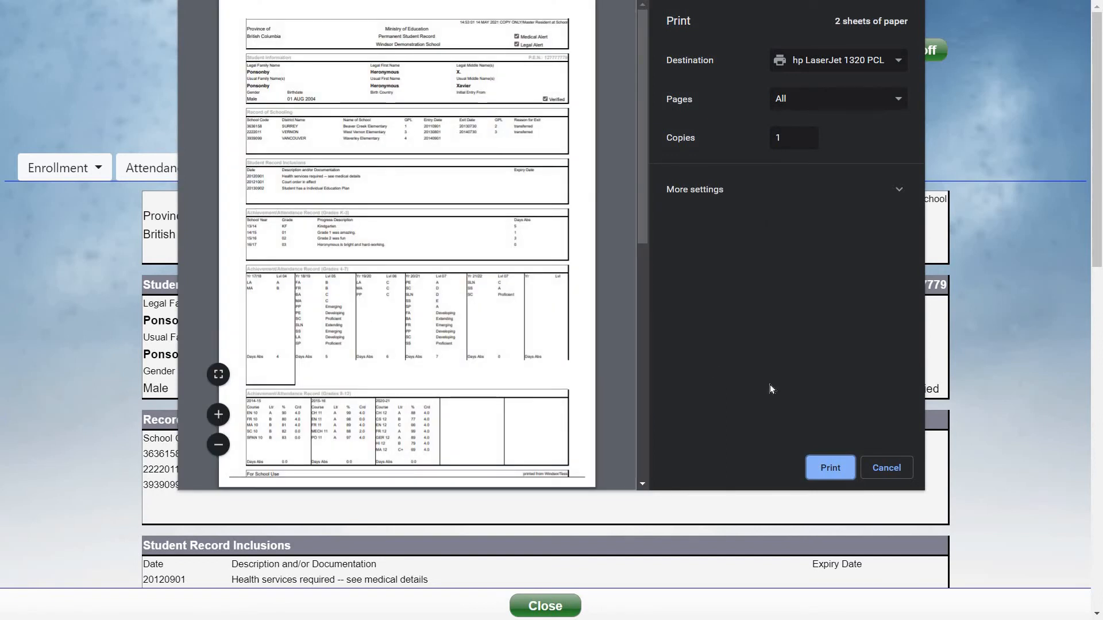
click(885, 468)
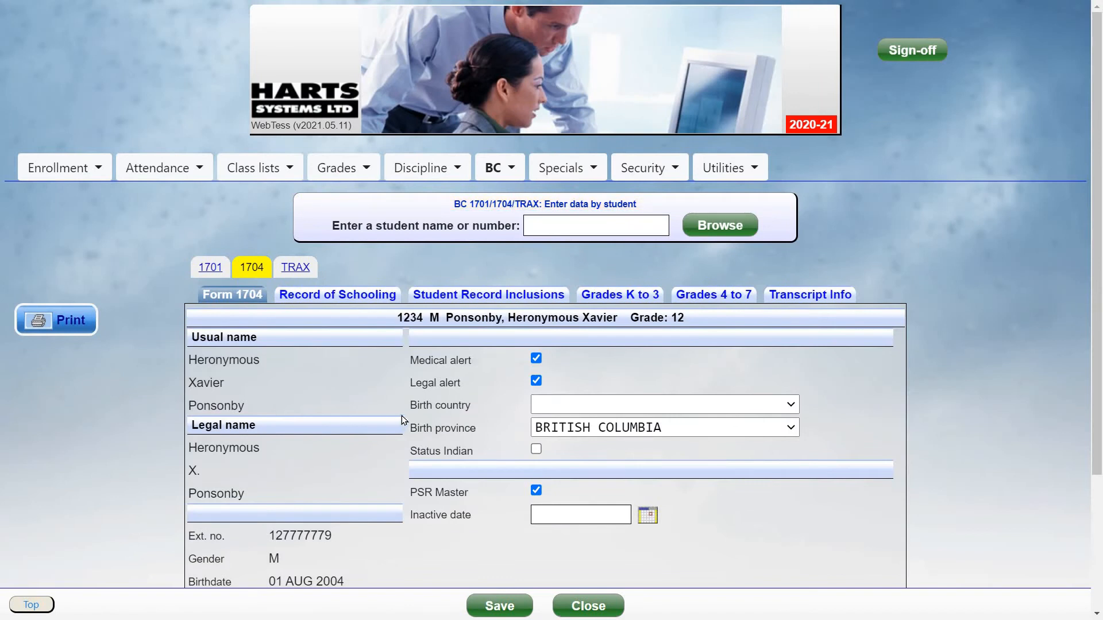
Globally assign PSR Master Yes in the 1704 data for all students and save
click(497, 170)
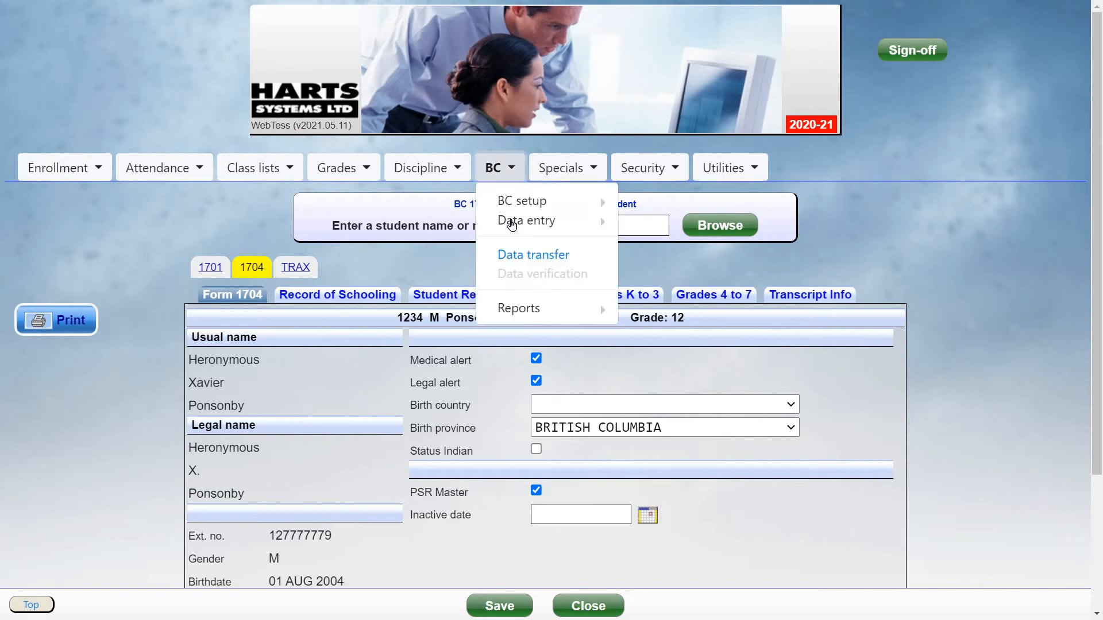
mouse_move(534, 221)
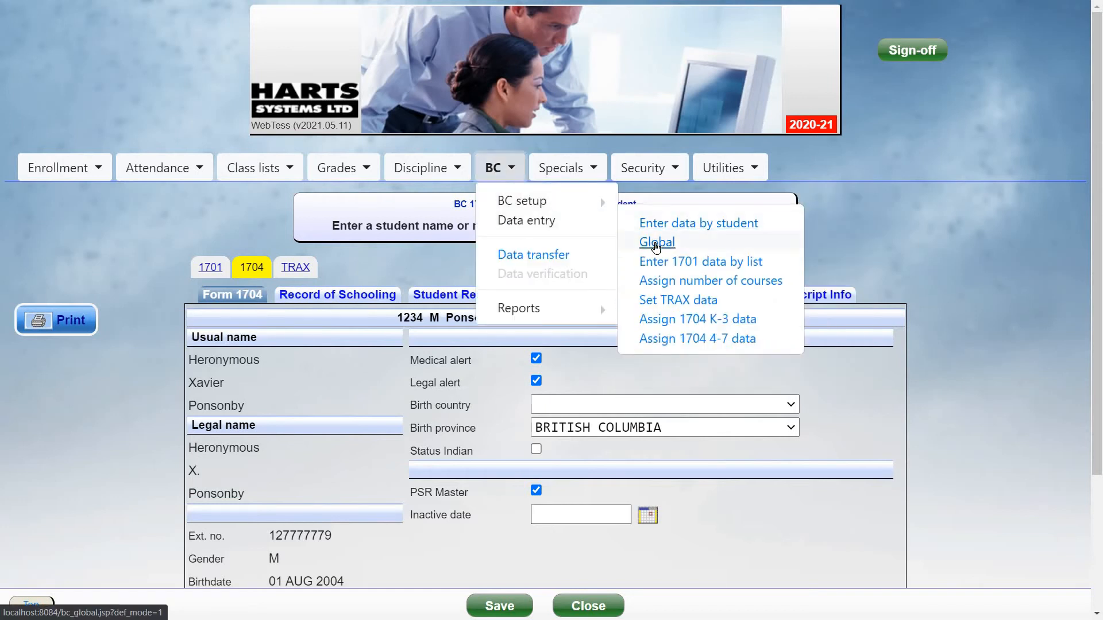
click(656, 244)
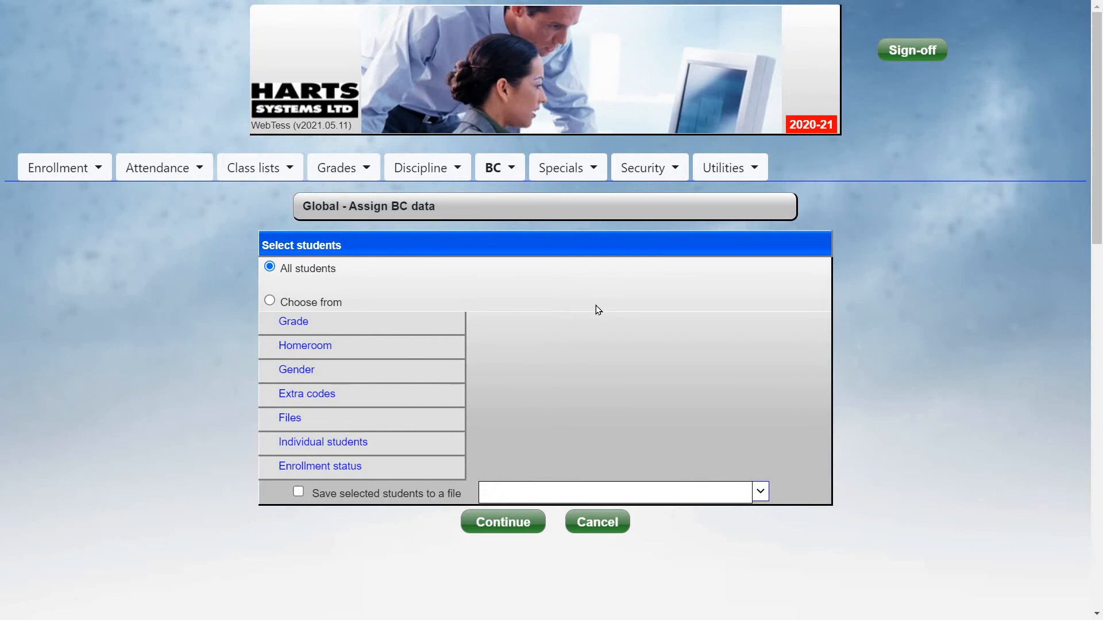
click(502, 523)
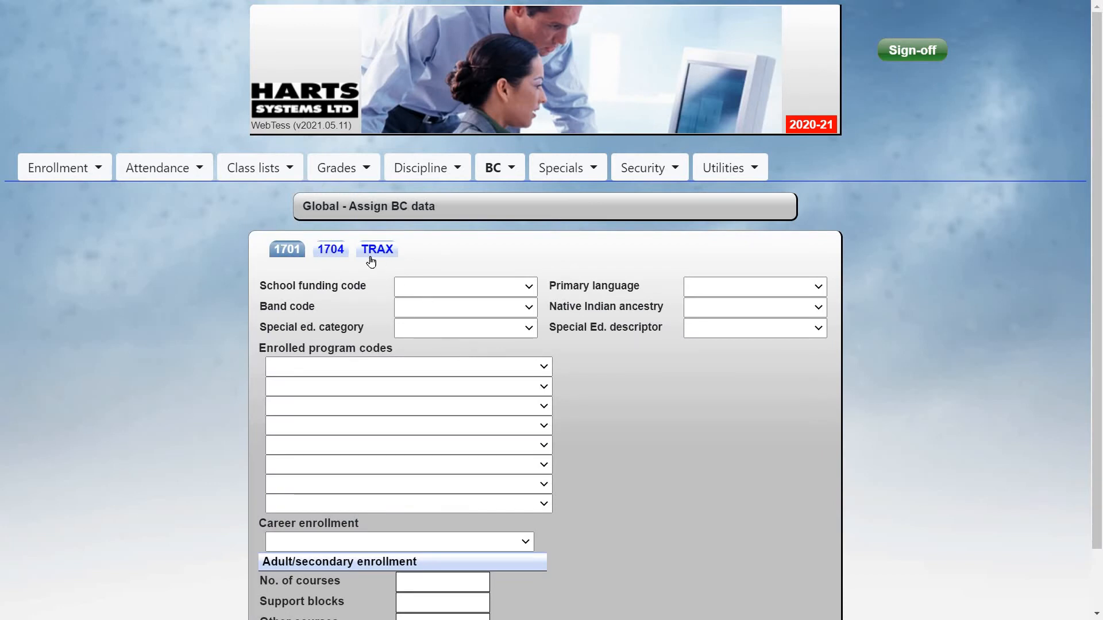
click(330, 249)
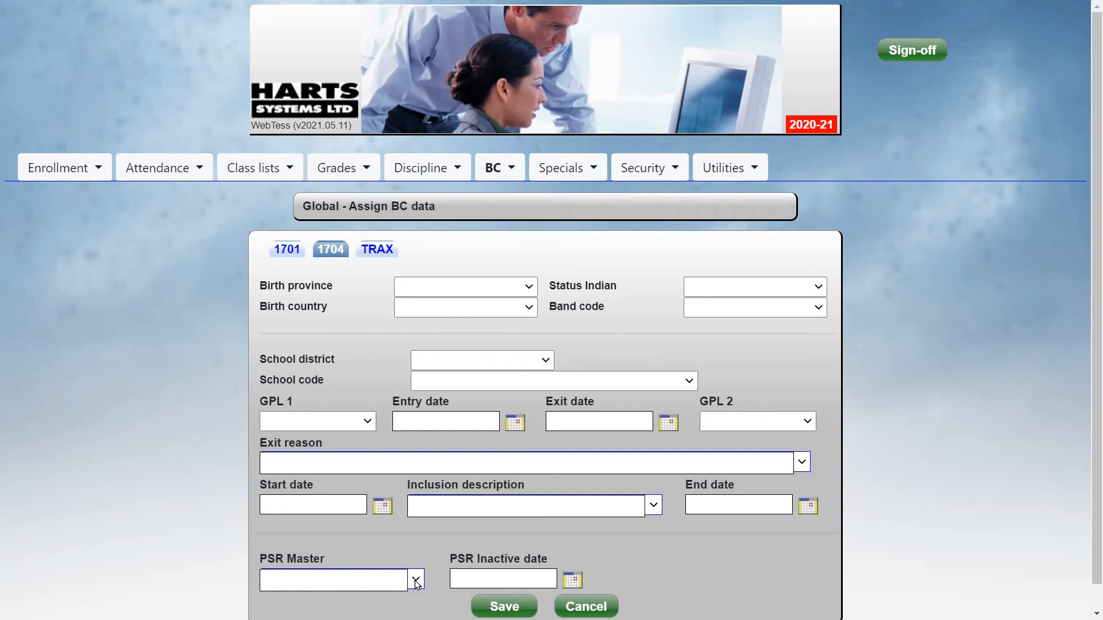
click(339, 580)
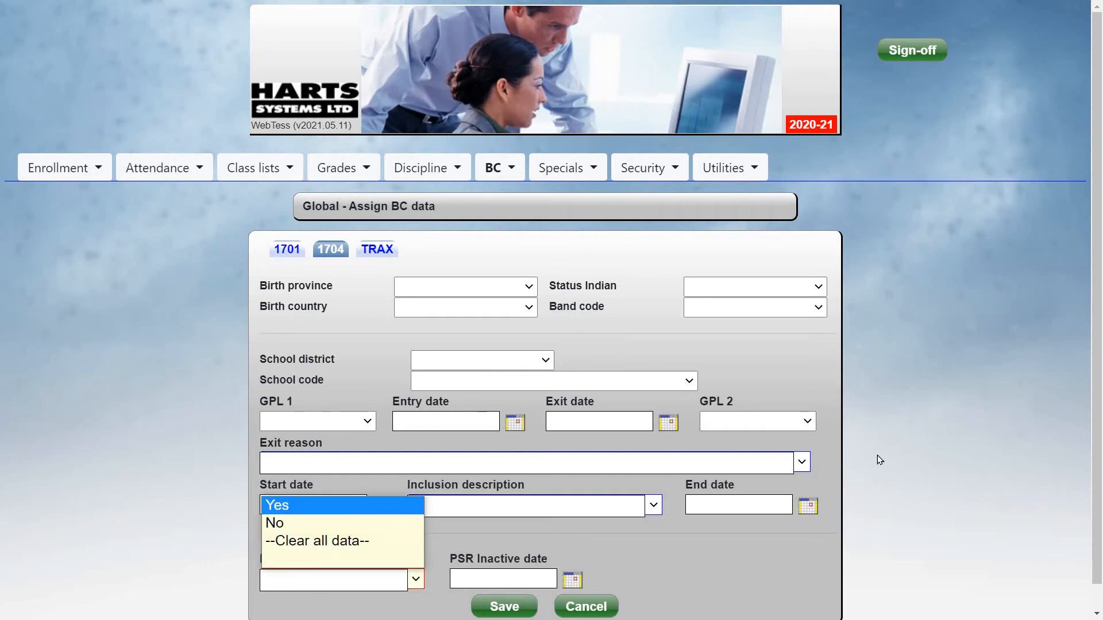
key(Return)
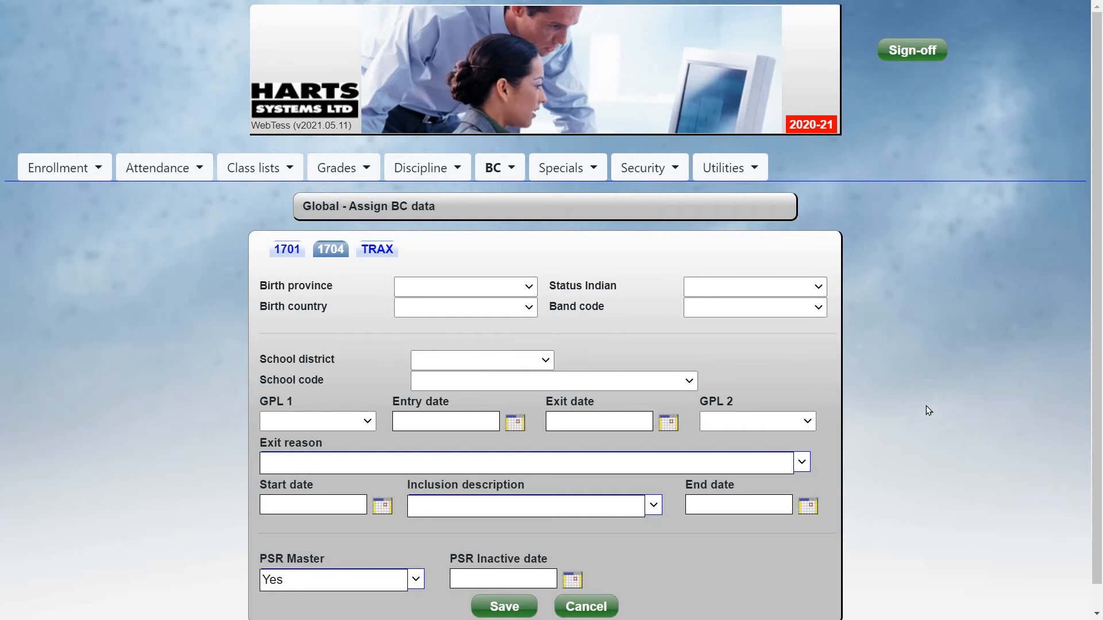
scroll(925, 410, down, 1)
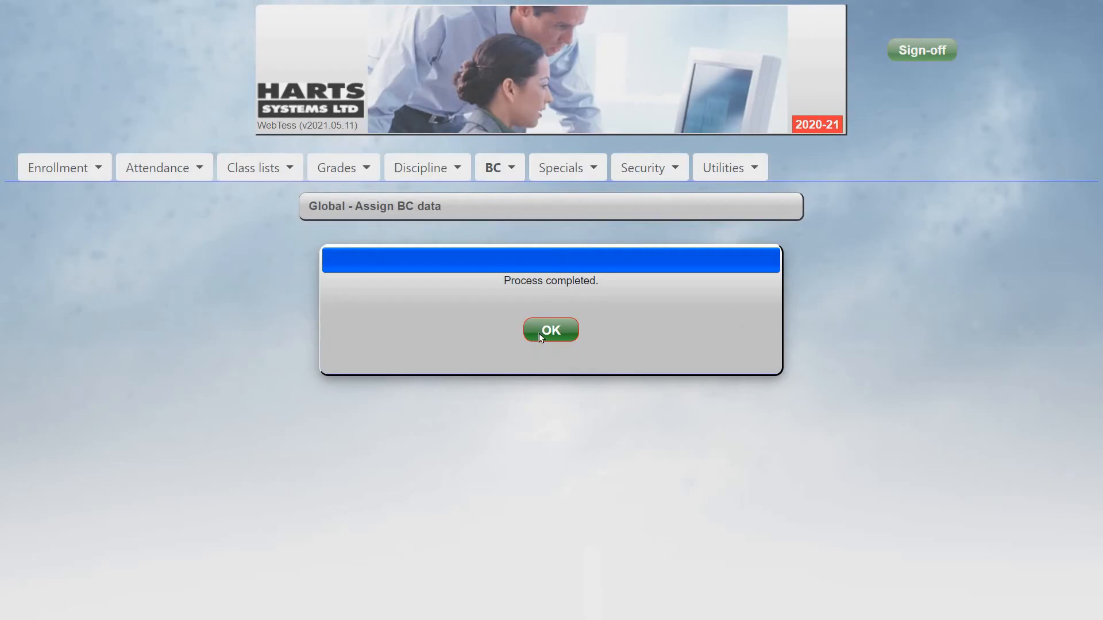
click(538, 333)
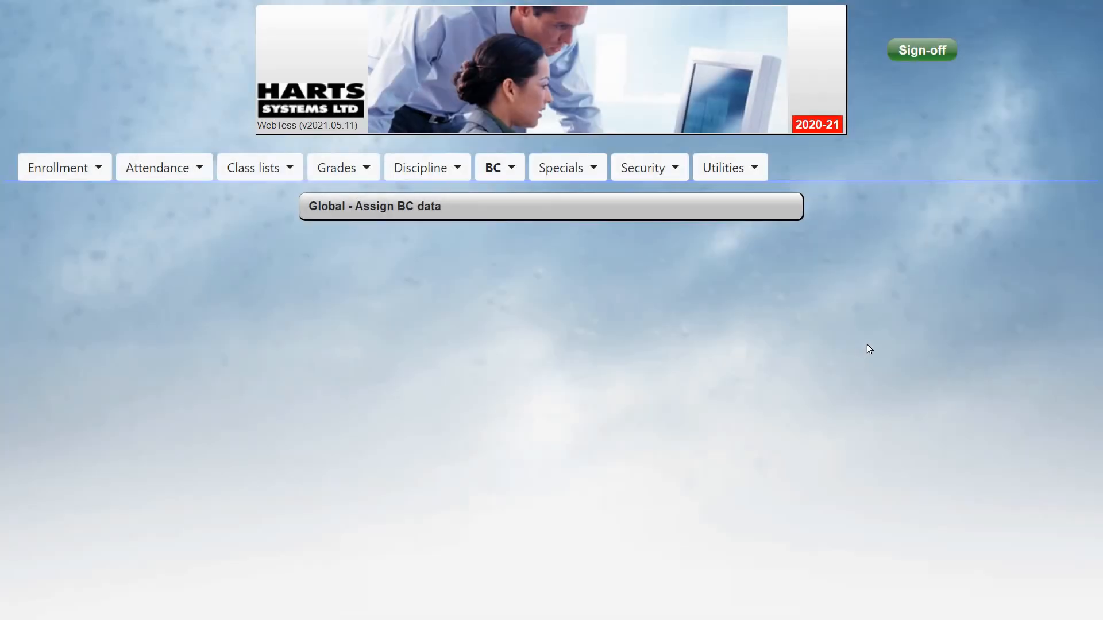
Globally assign Grade 01 students the 1704 school district SURREY, school code W E Kinvig Elementary and GPL 1 GRADE 1
click(492, 171)
mouse_move(526, 220)
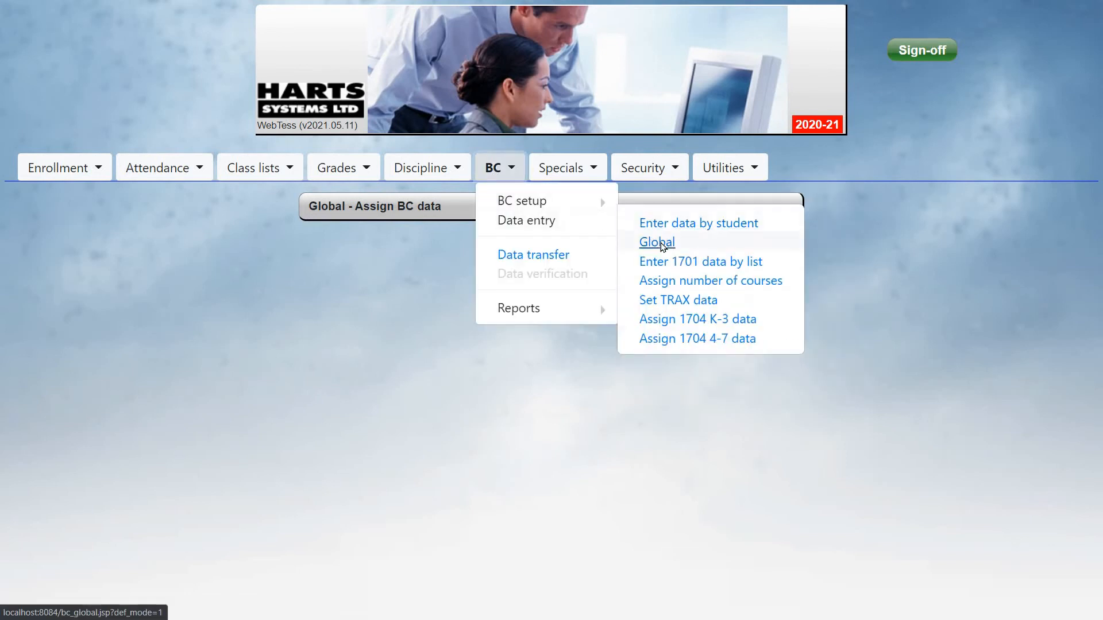
click(658, 244)
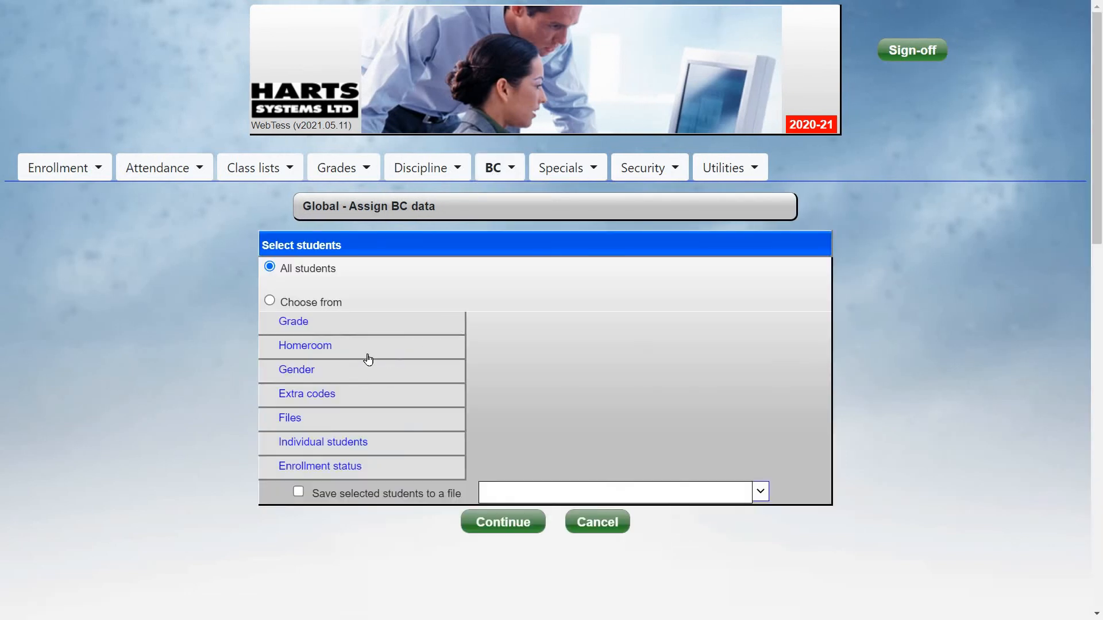
click(374, 320)
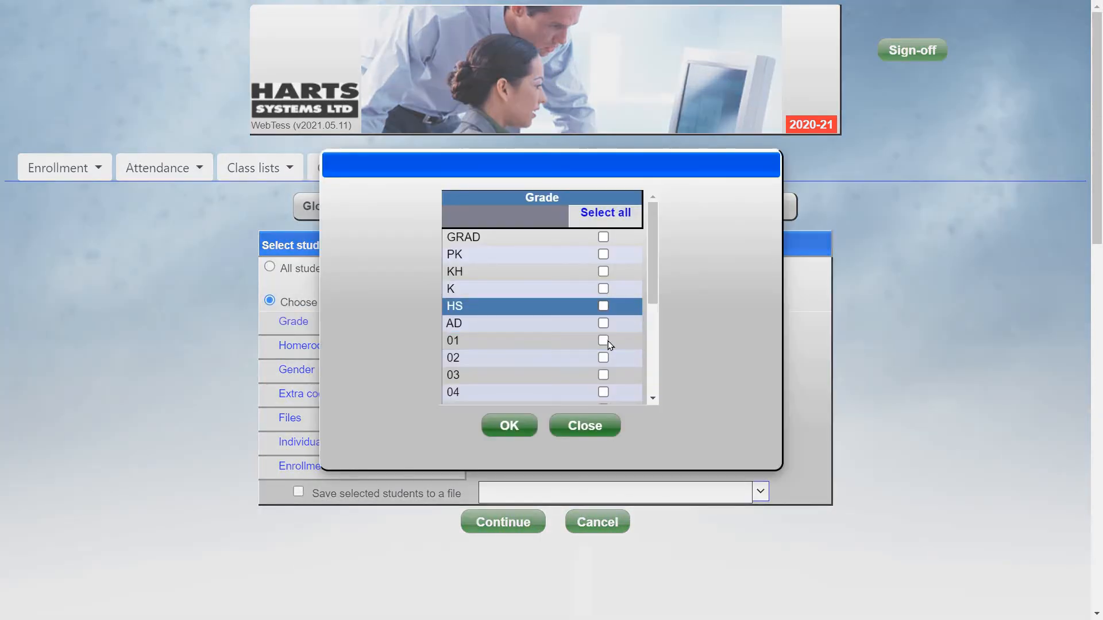
click(519, 432)
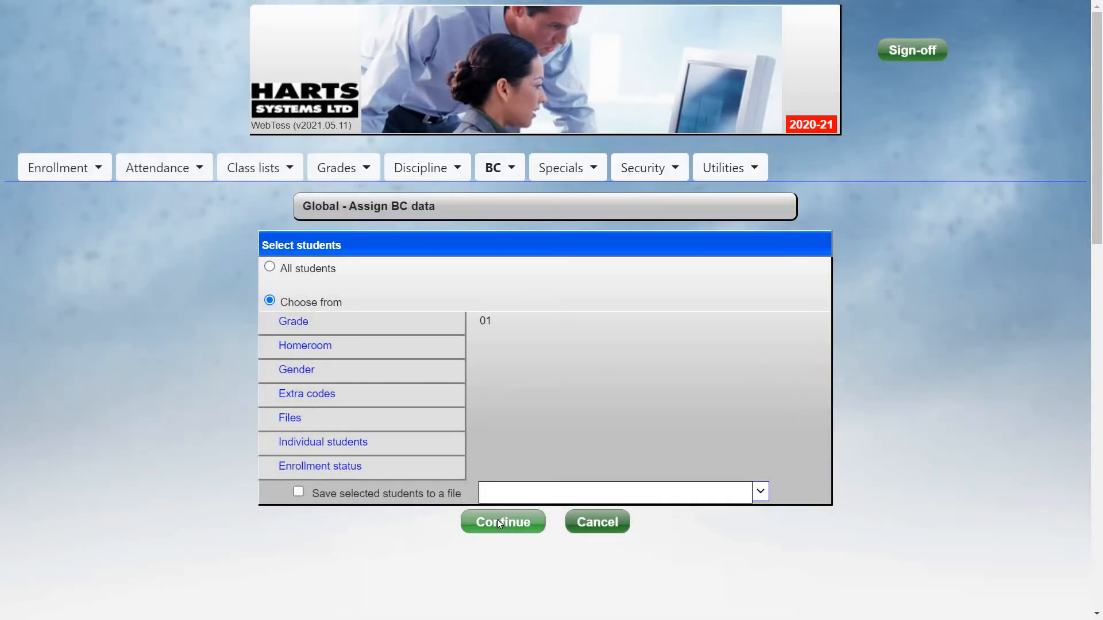
click(498, 520)
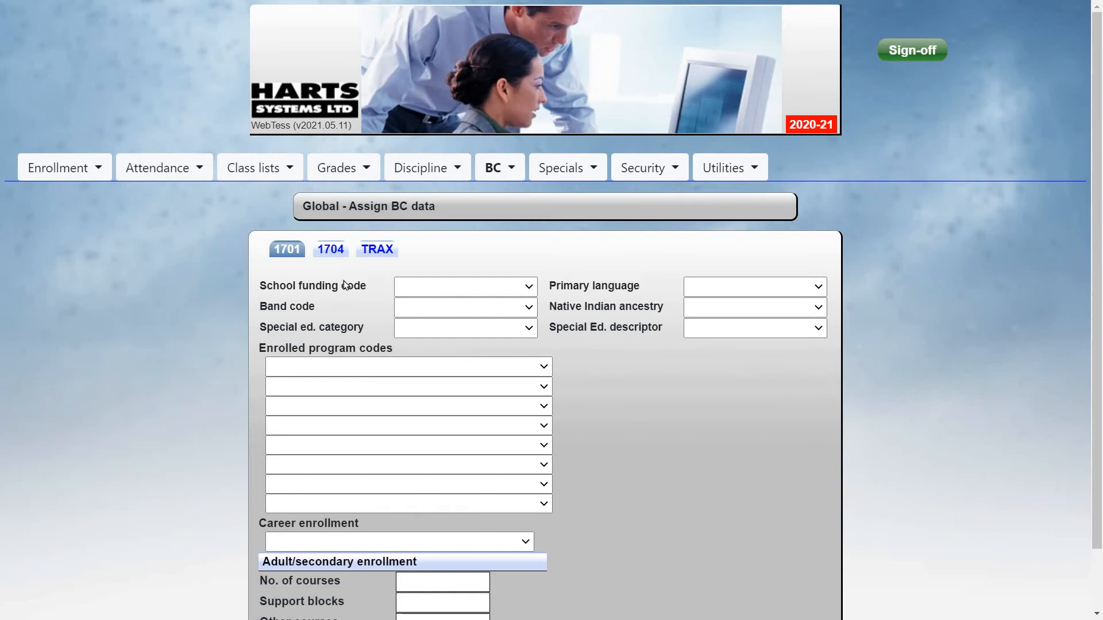
click(330, 249)
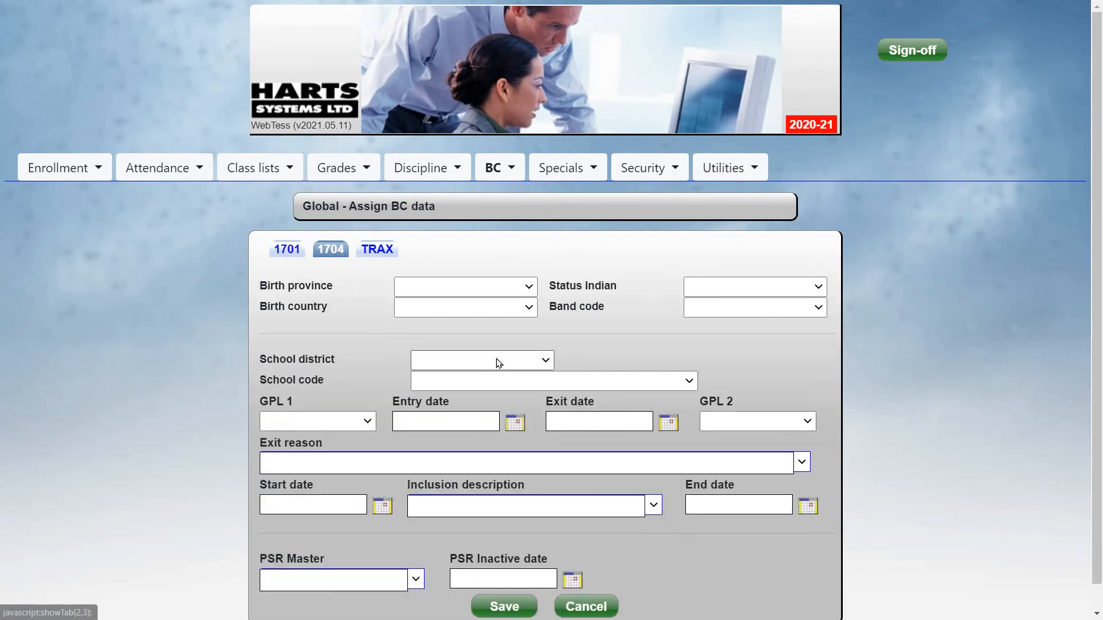
click(494, 361)
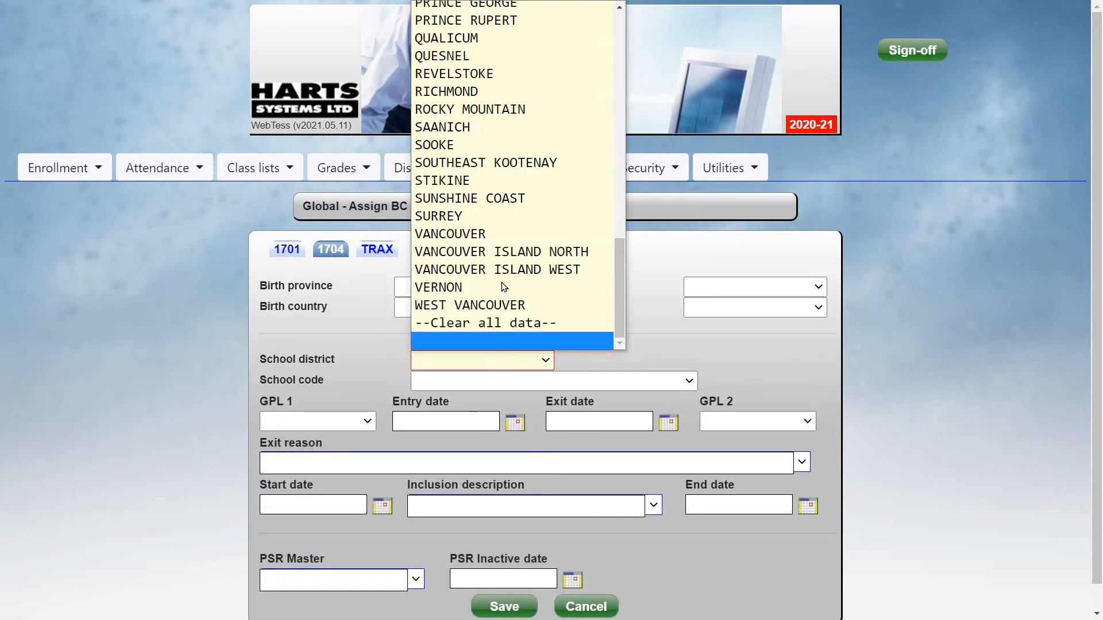
click(483, 216)
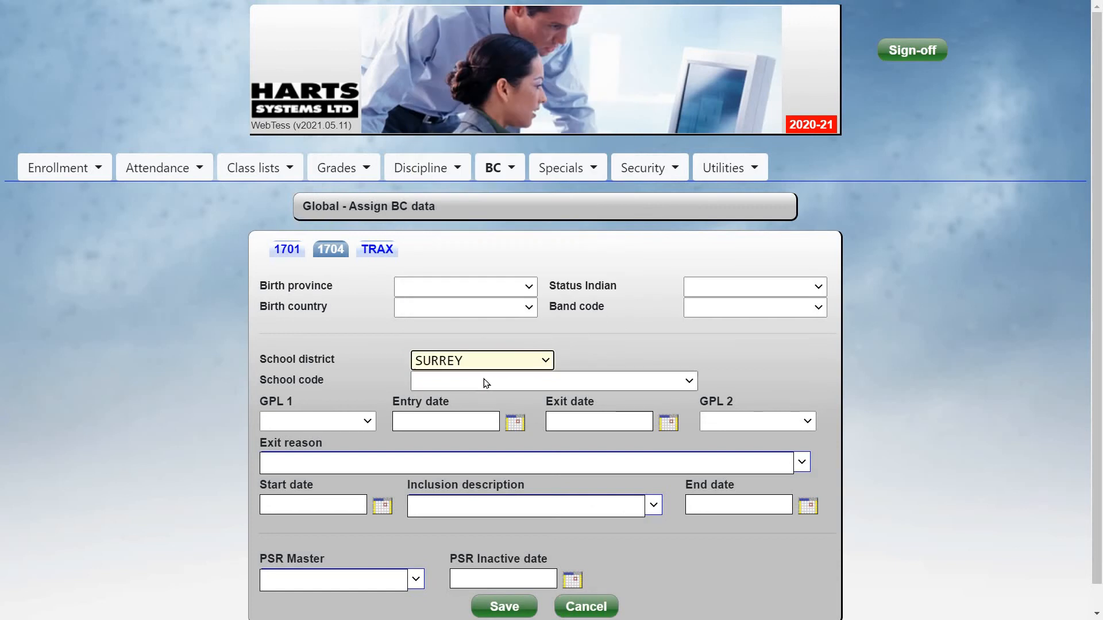
click(485, 382)
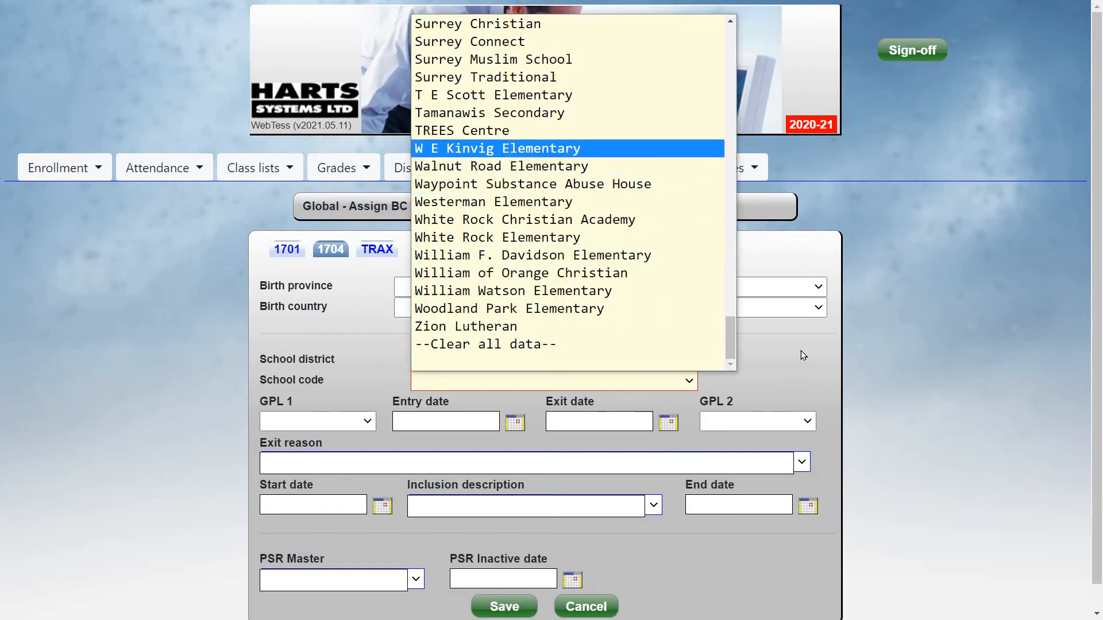
click(497, 149)
click(365, 421)
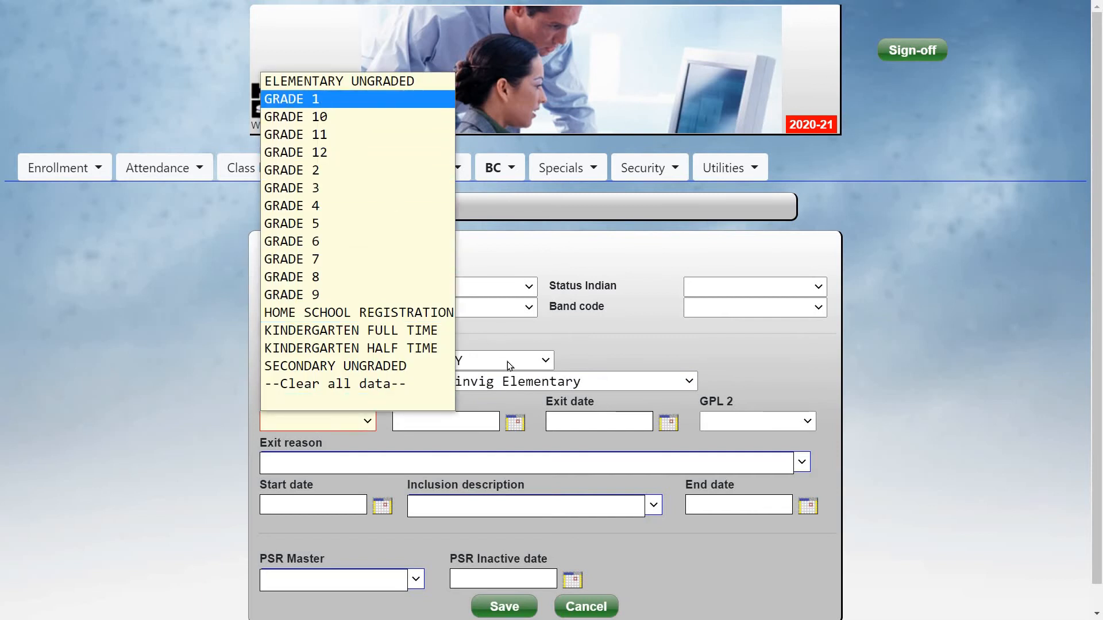
click(320, 99)
Set the entry date to 07 SEP 2020 and save the global 1704 assignment
click(514, 423)
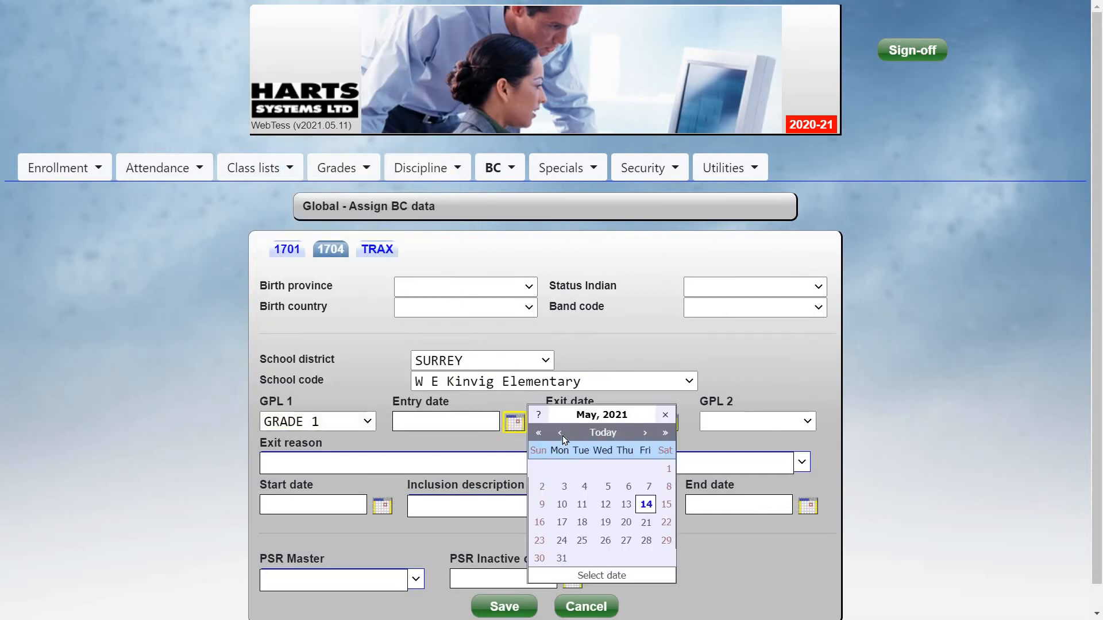
click(561, 435)
click(562, 435)
click(562, 435)
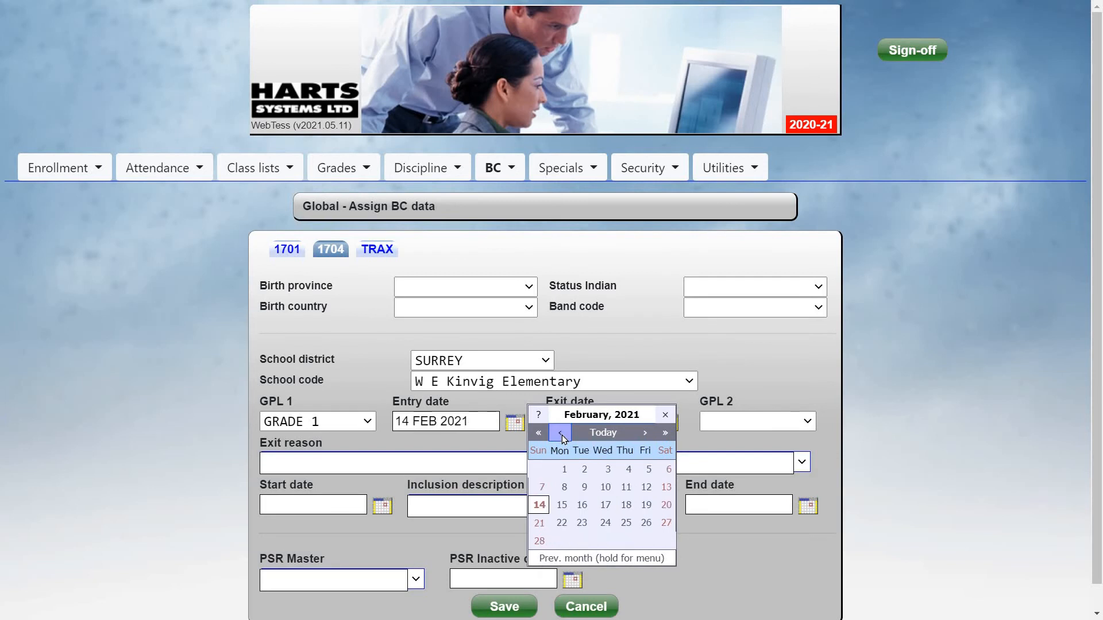
click(561, 435)
click(562, 436)
click(561, 435)
click(562, 436)
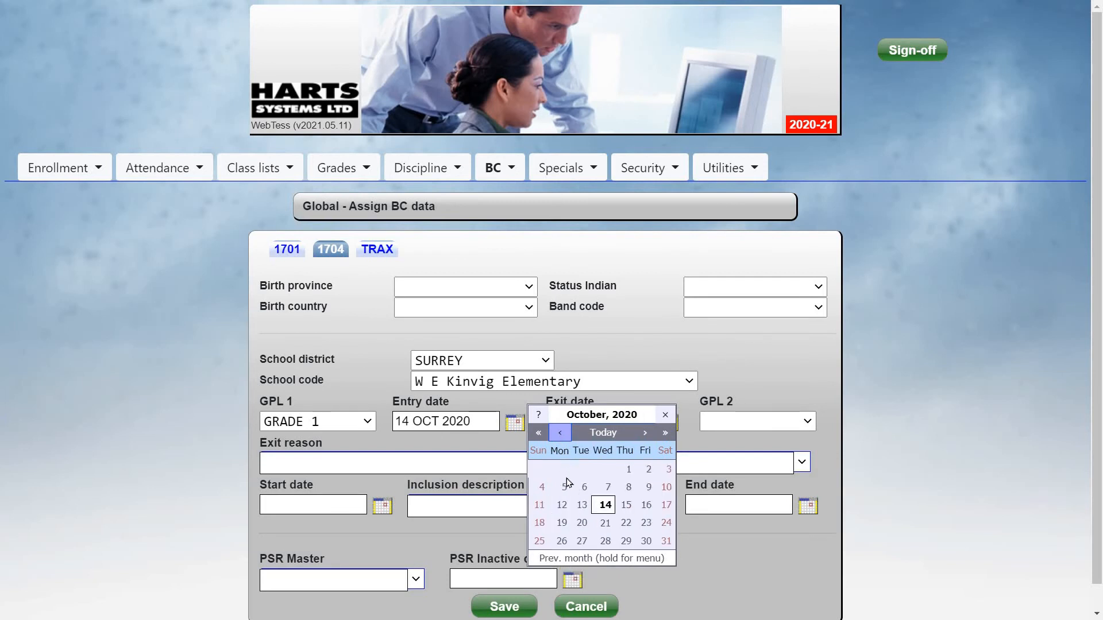
click(562, 435)
click(563, 487)
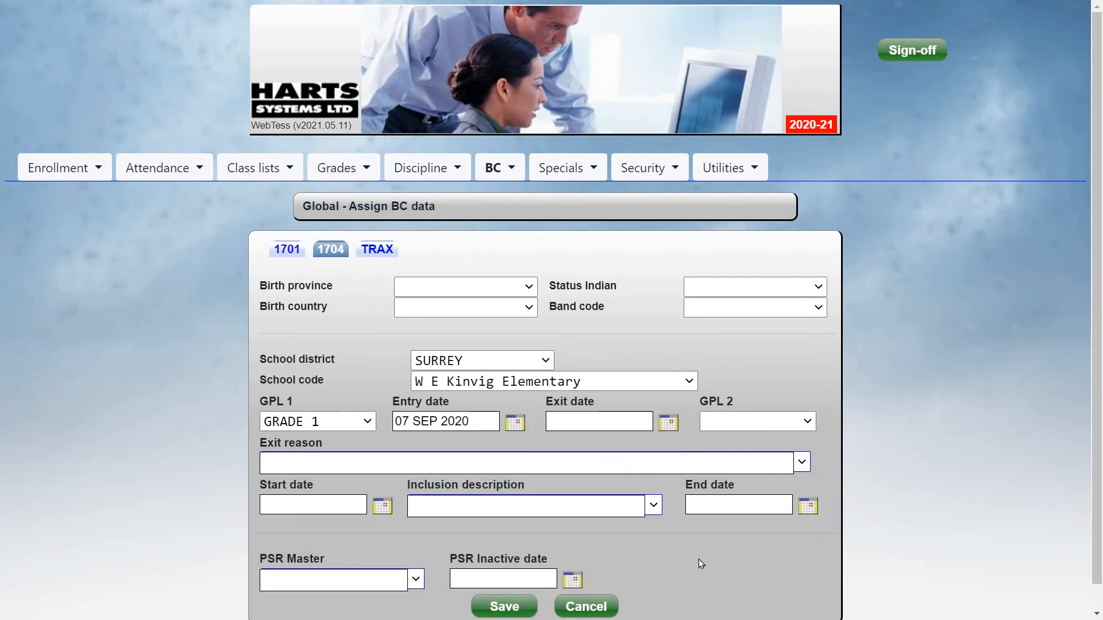
click(503, 607)
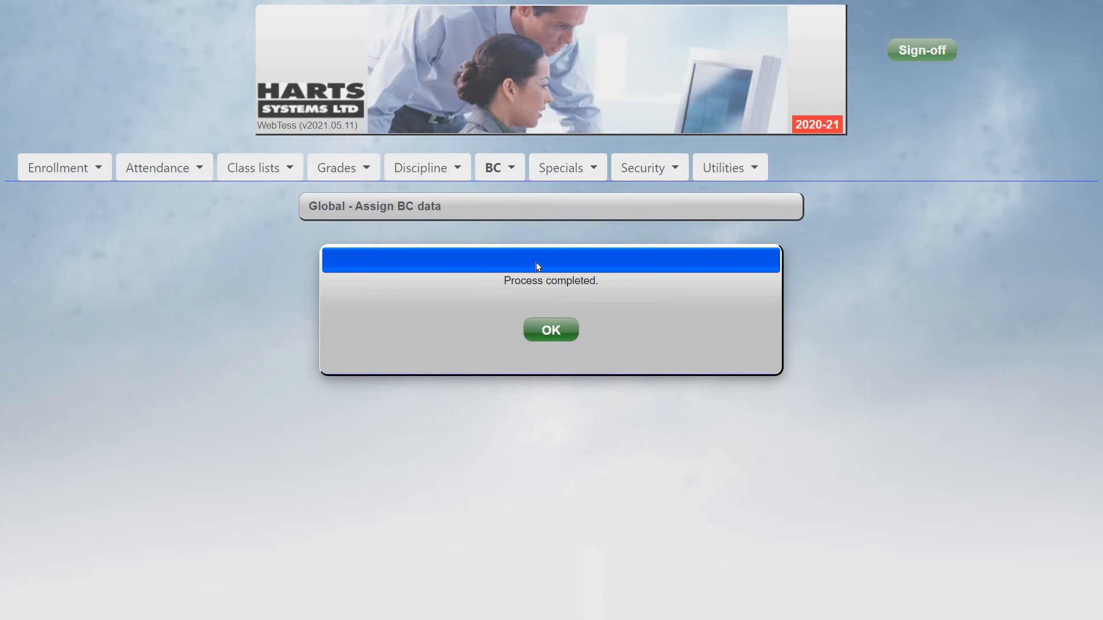
Open the 1704 PSR report and select students from the 4 TEST STUDENTS file
click(498, 169)
mouse_move(539, 313)
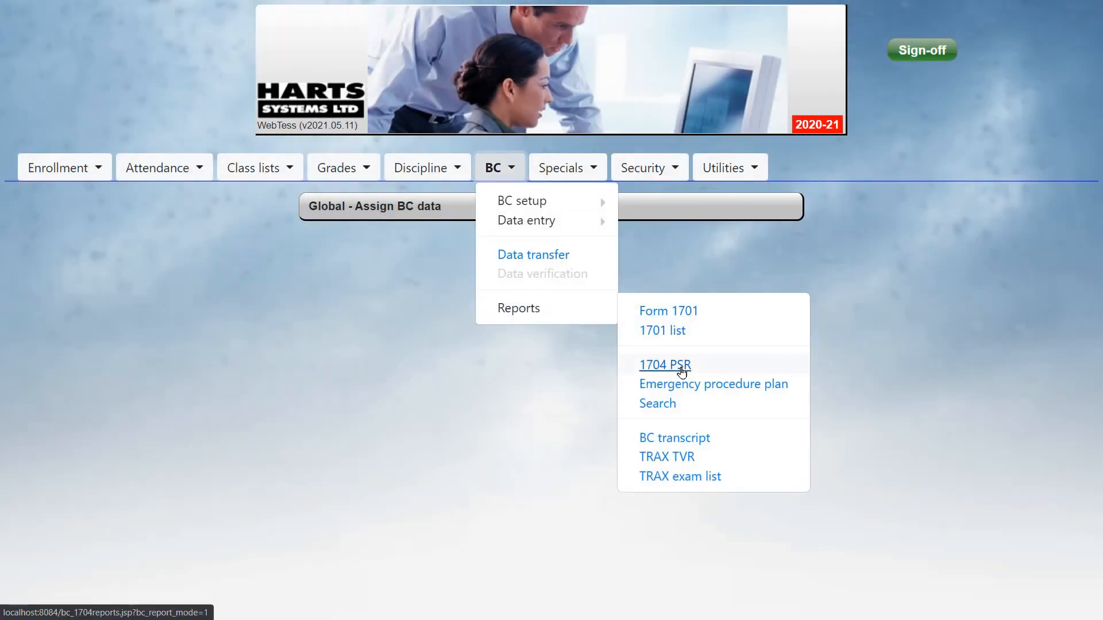
click(682, 372)
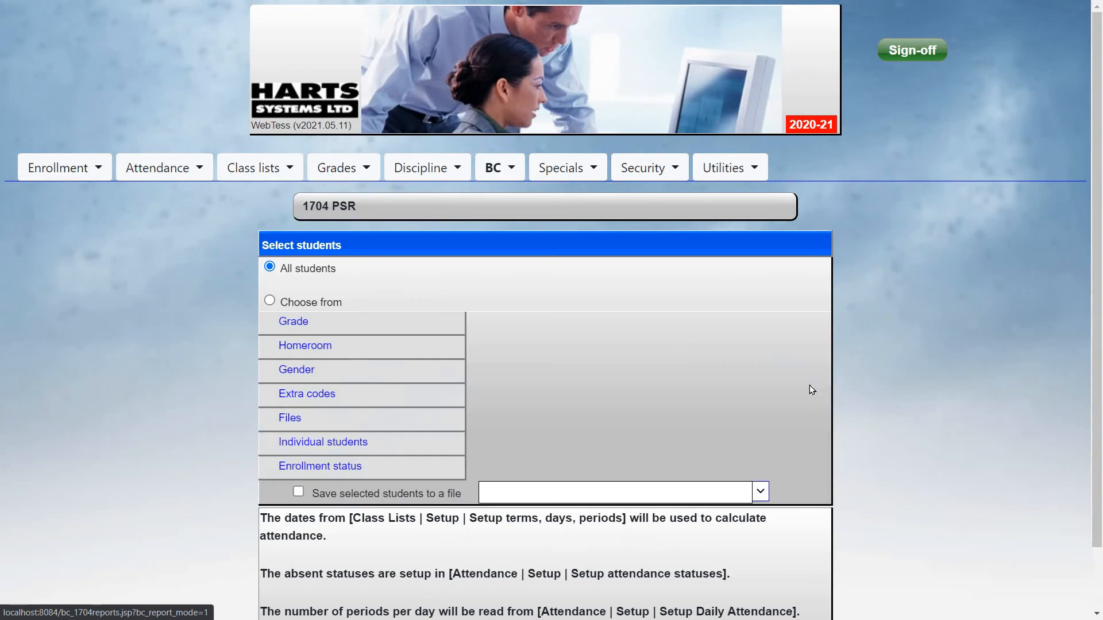
click(367, 425)
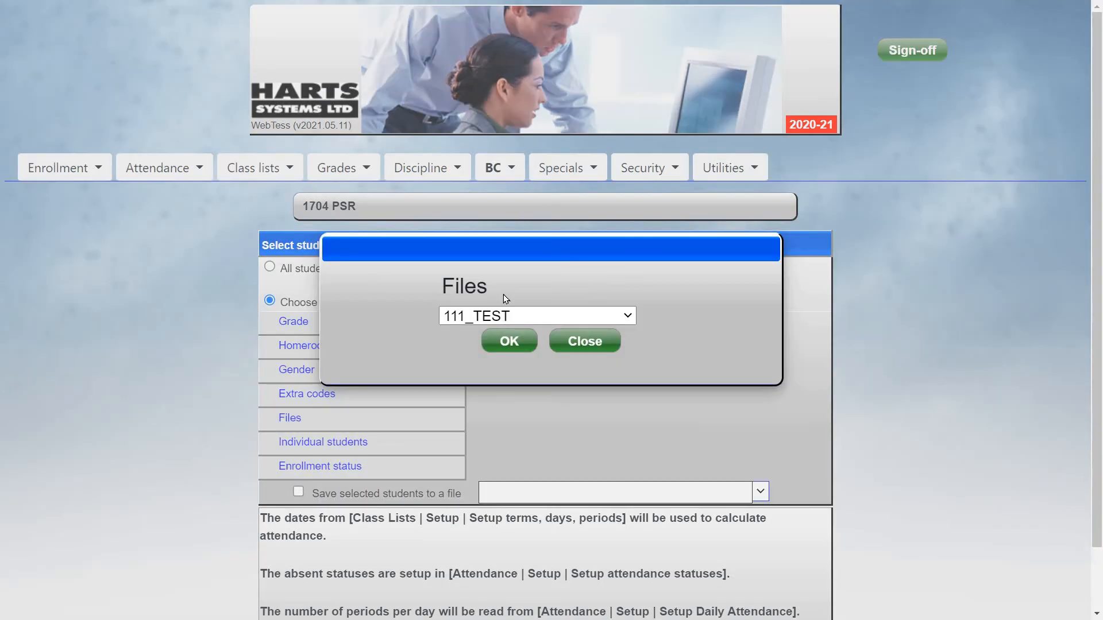
click(534, 316)
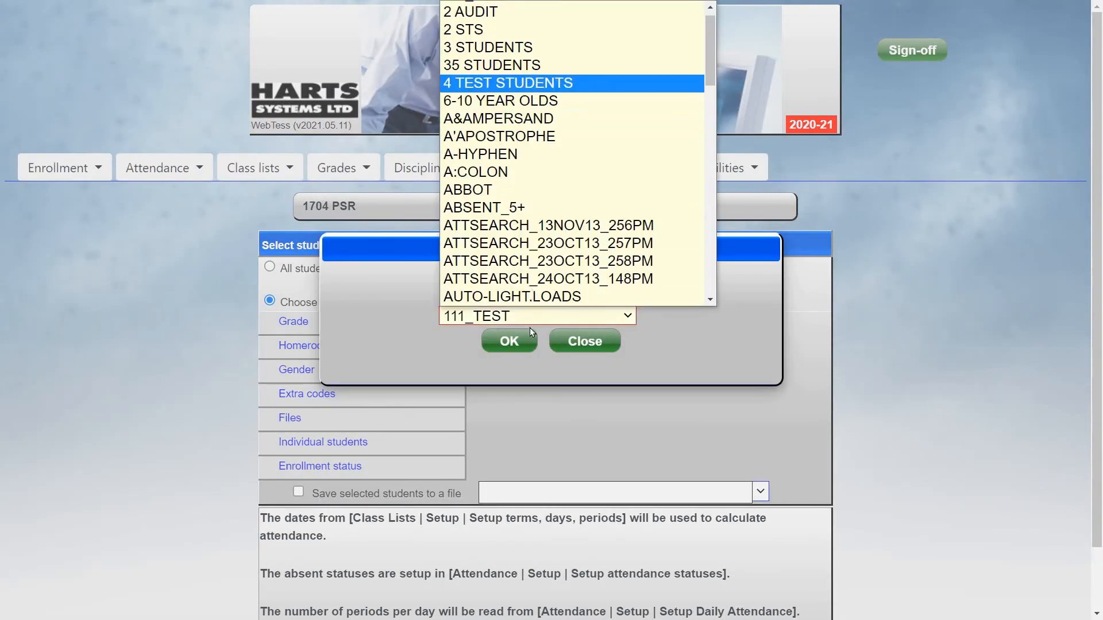
key(Return)
click(507, 343)
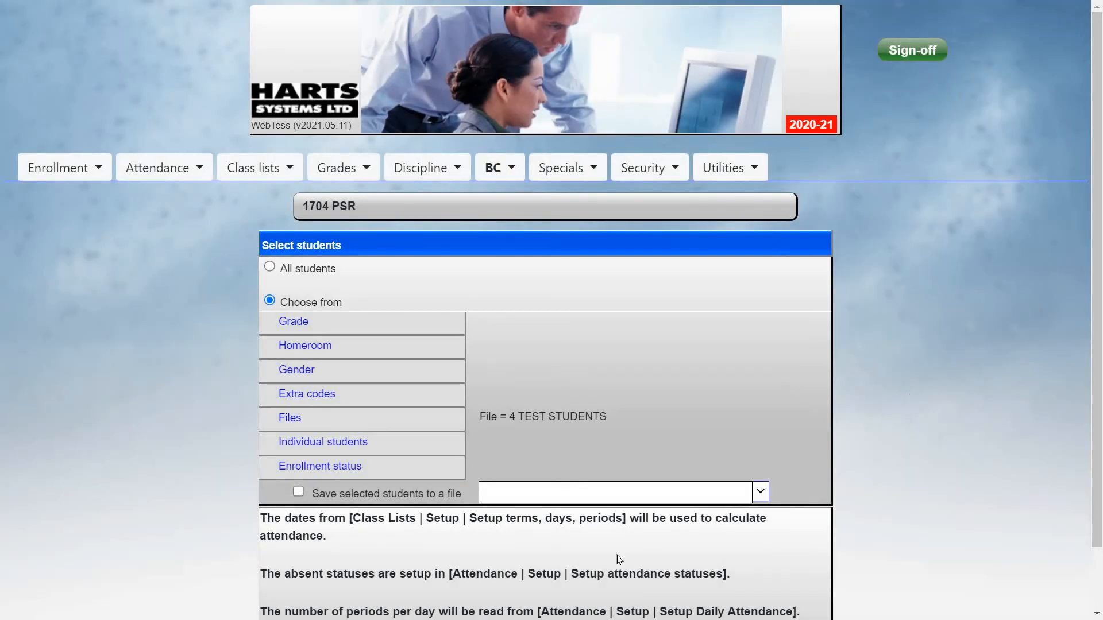
Generate the 1704 PSR report, preview it for printing and cancel the print dialog
scroll(619, 559, down, 2)
click(572, 577)
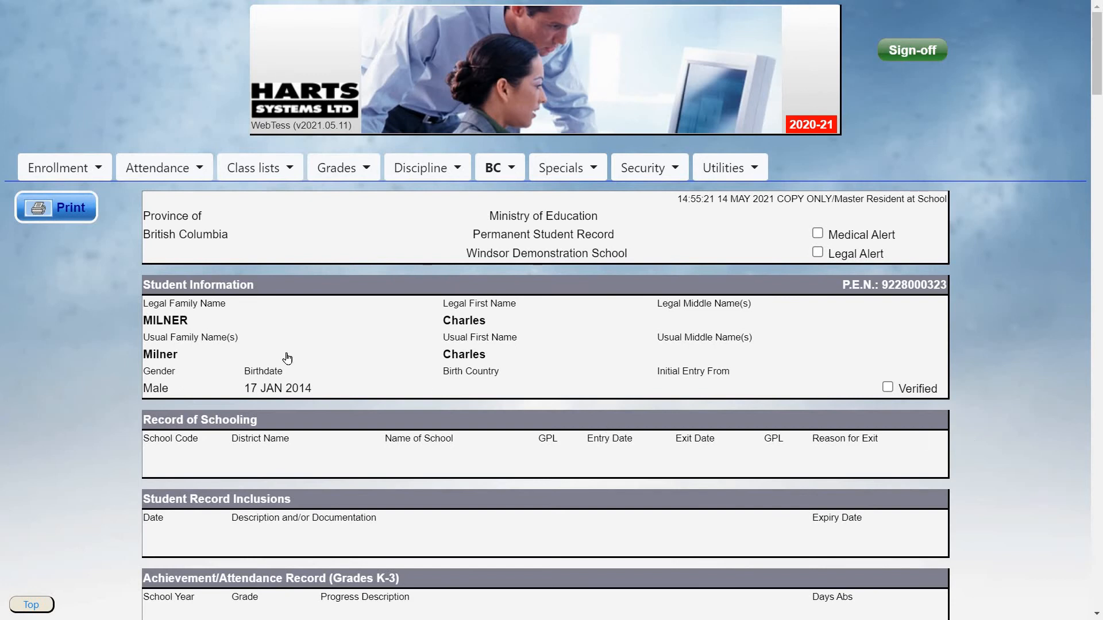
click(88, 213)
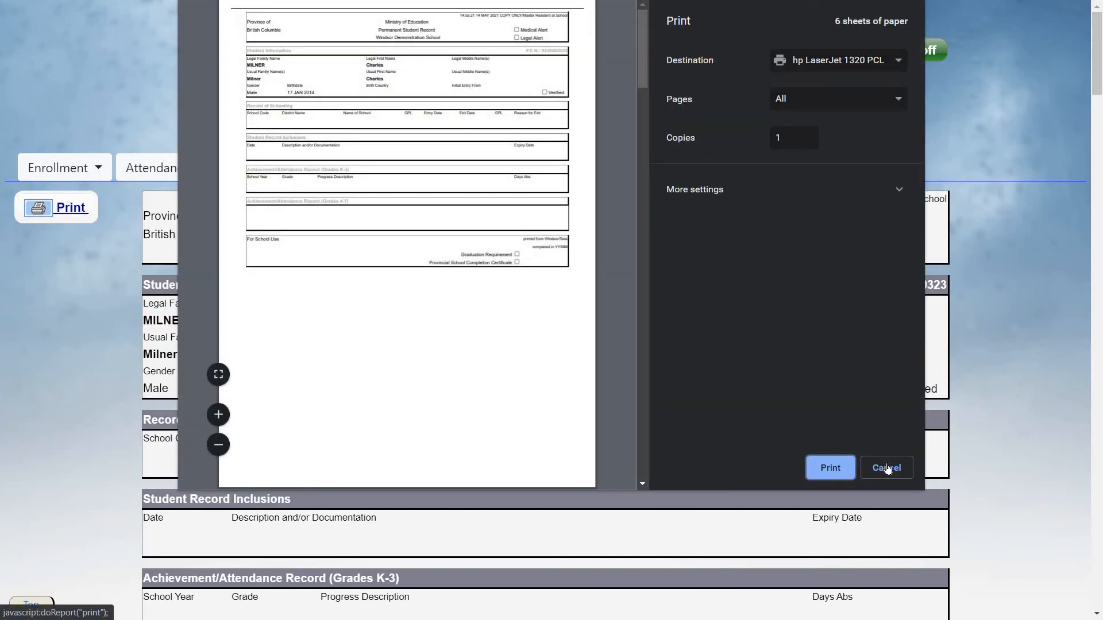
click(887, 468)
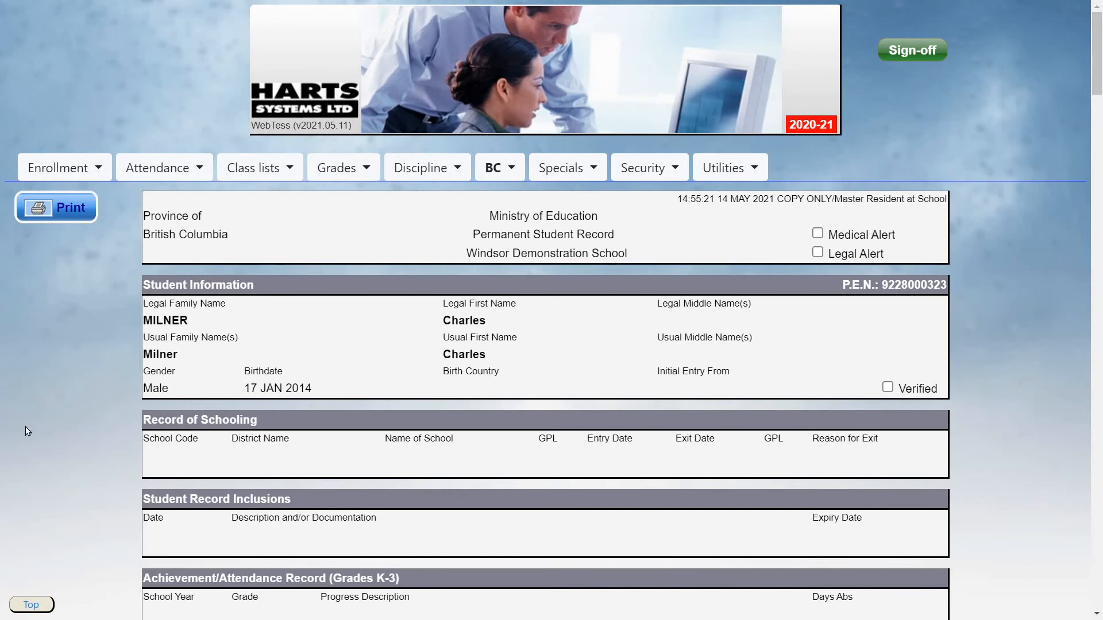
Open the 1704 data transfer and choose to export 1704 data
click(497, 168)
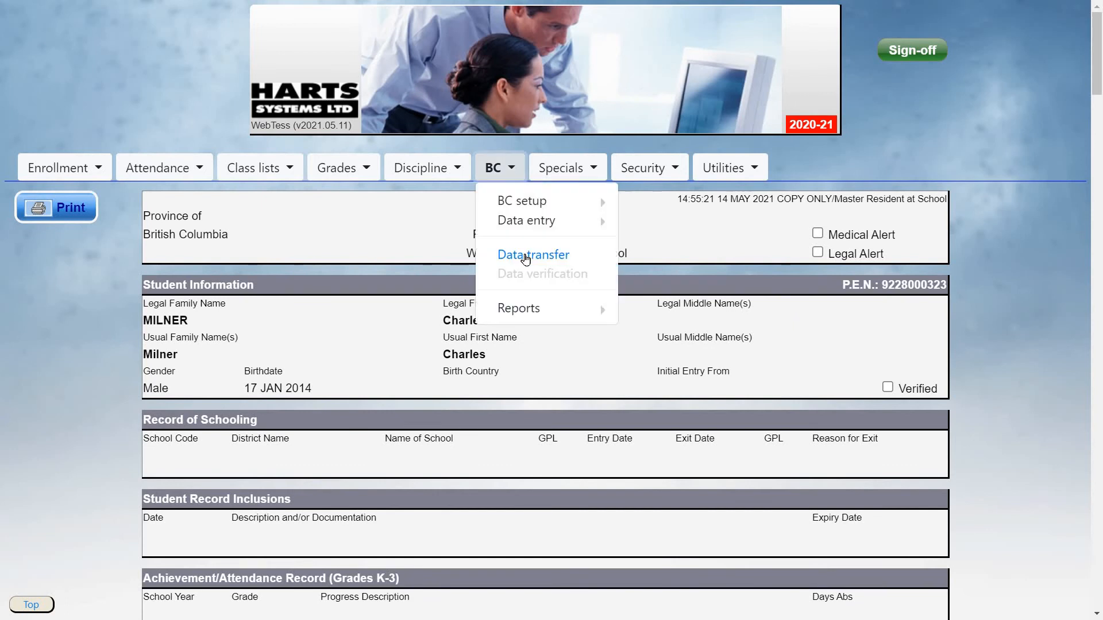
click(525, 254)
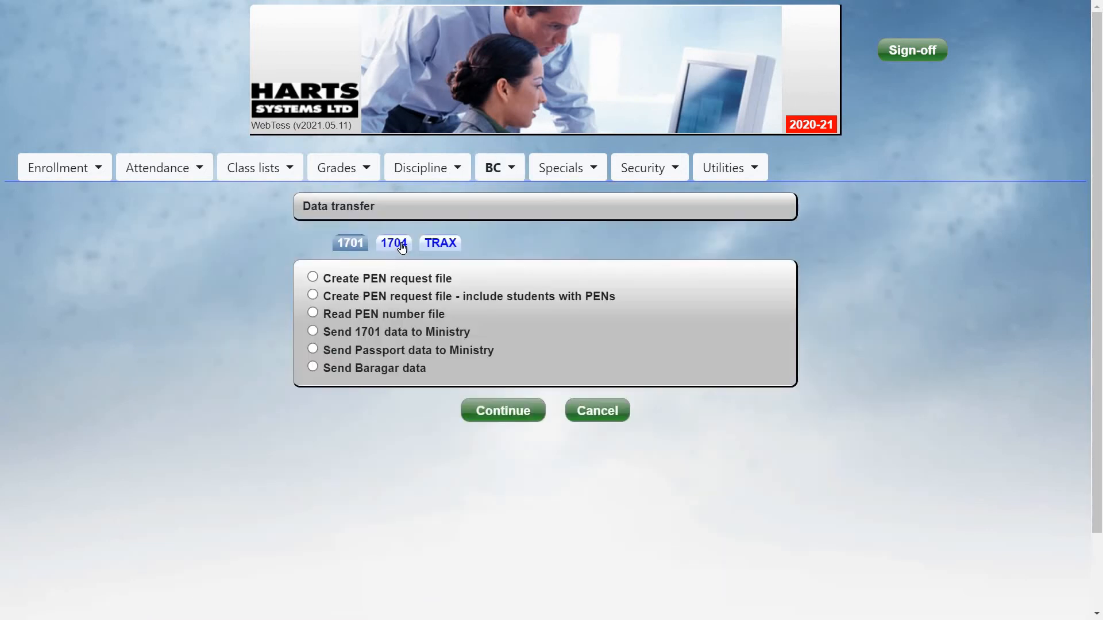
click(401, 247)
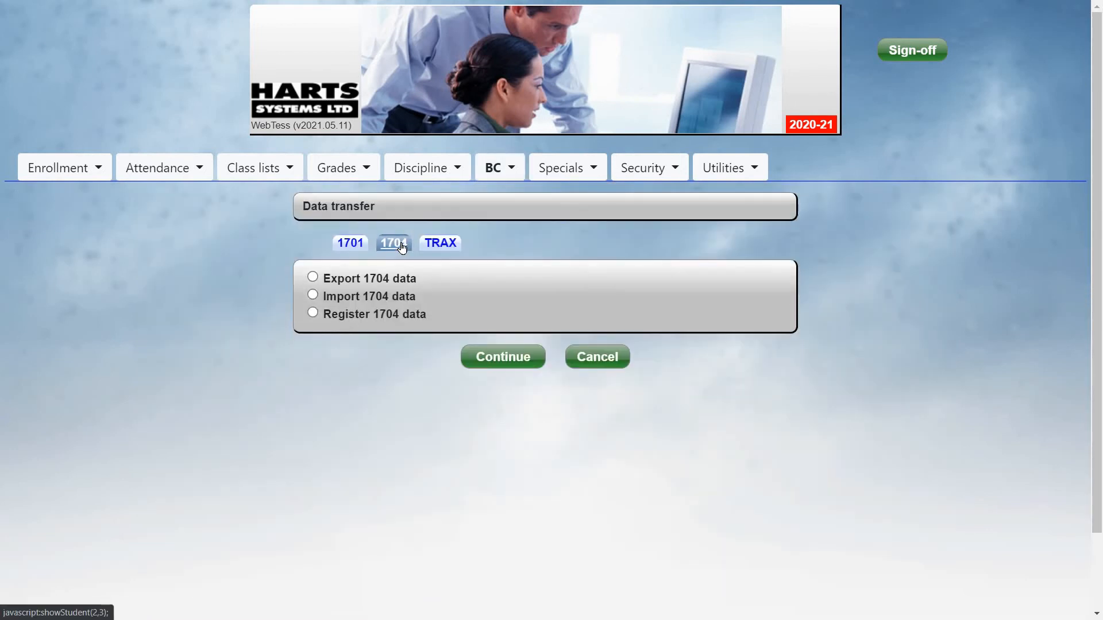
click(315, 279)
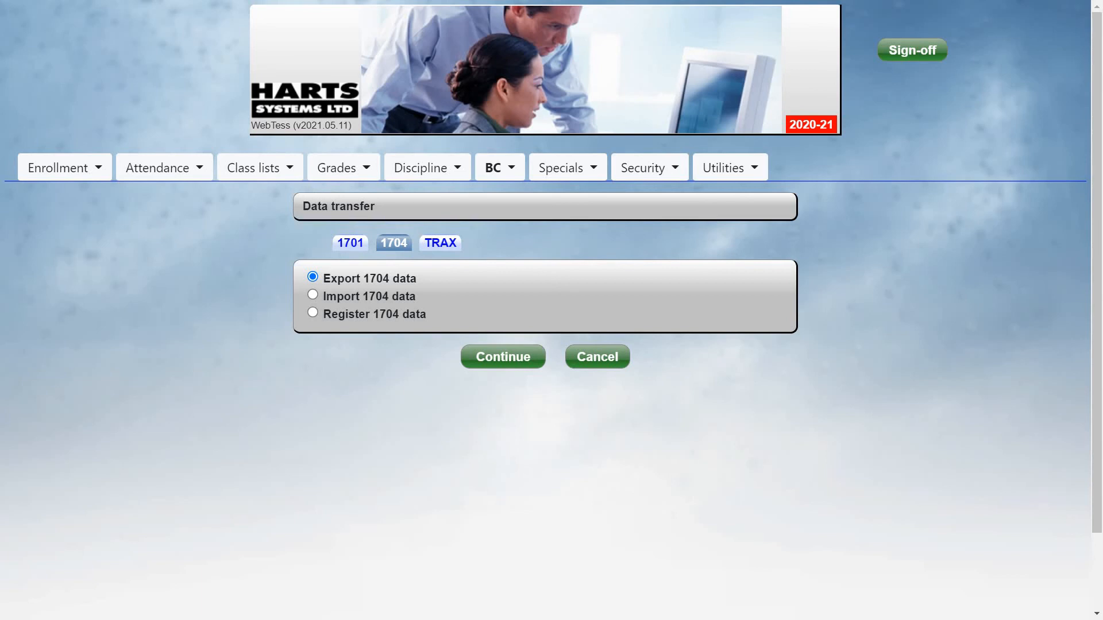
click(500, 360)
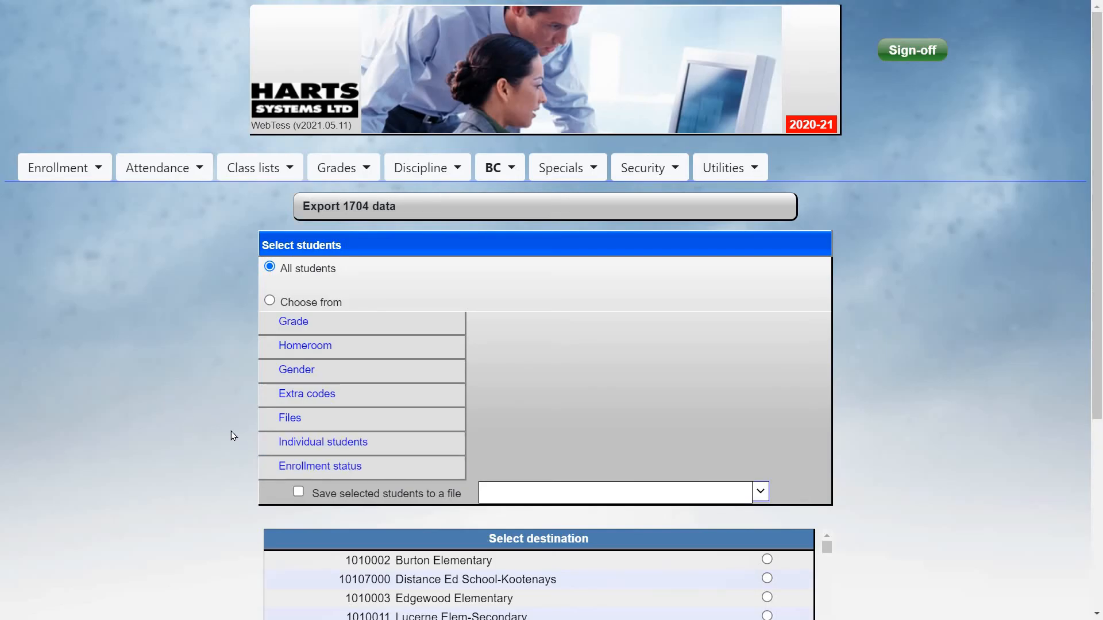
Export 1704 data for the individually selected students to the destination school Charles Bloom Secondary and dismiss the export notice
click(354, 443)
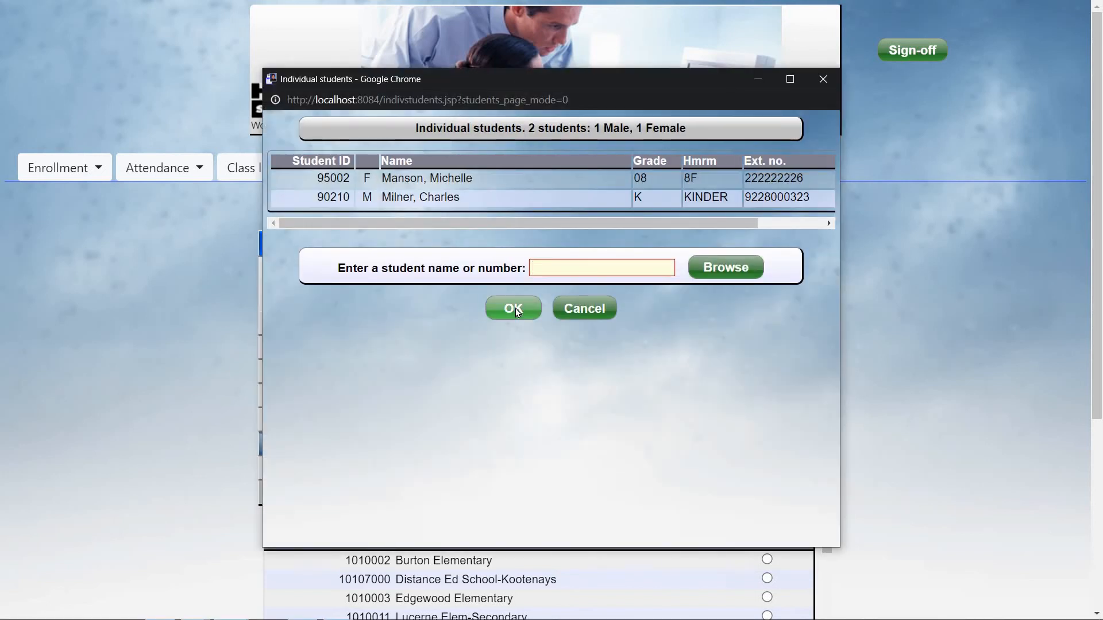
click(515, 308)
scroll(936, 378, down, 5)
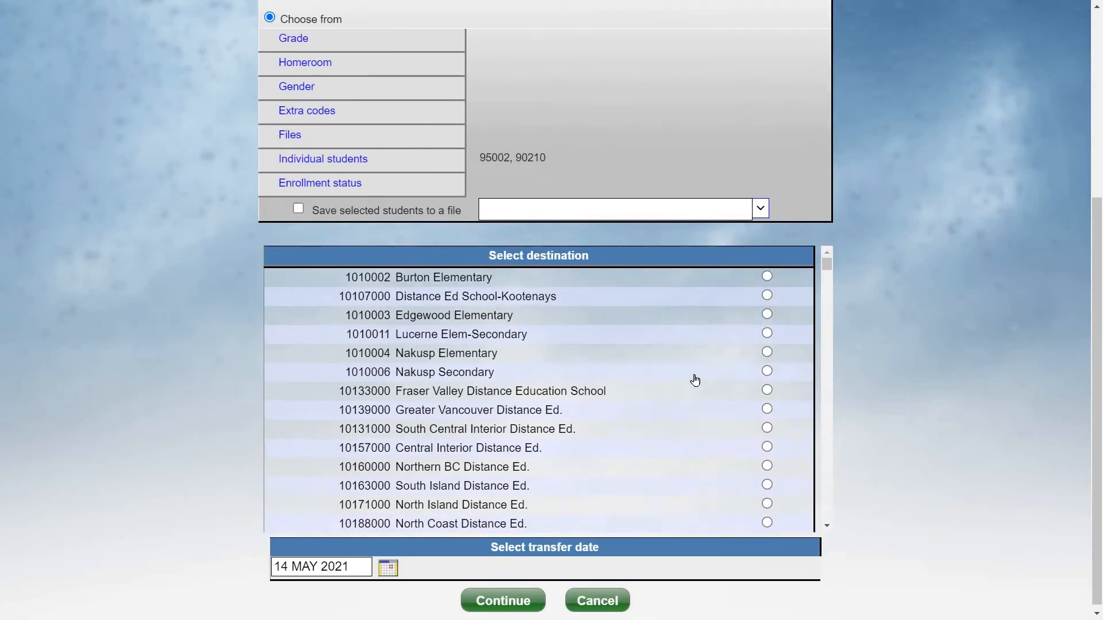
click(695, 372)
scroll(693, 384, down, 15)
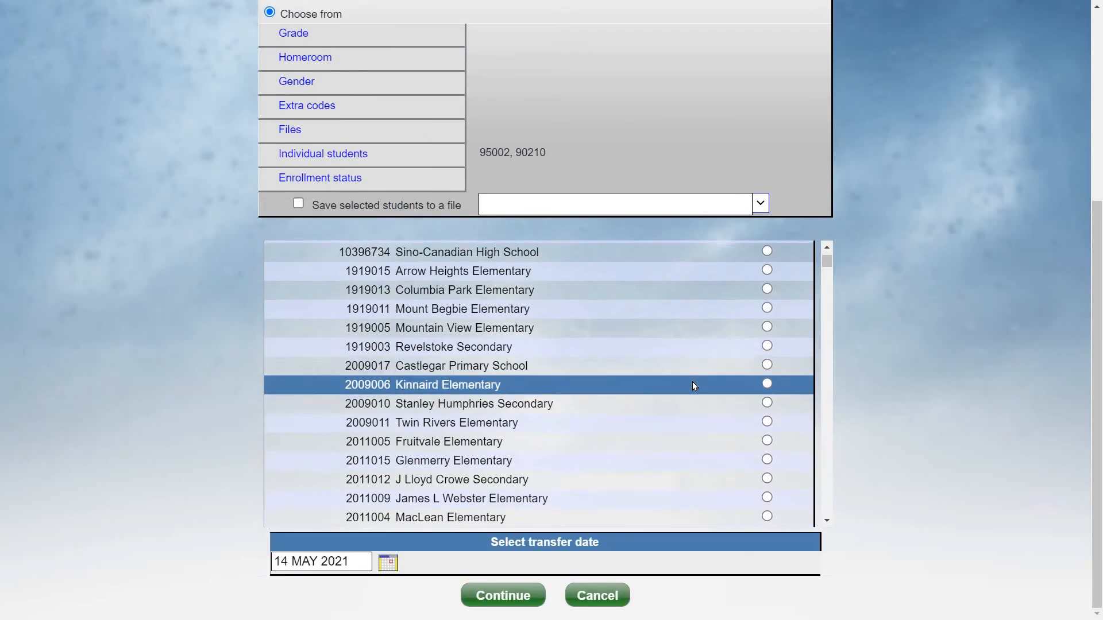
click(767, 387)
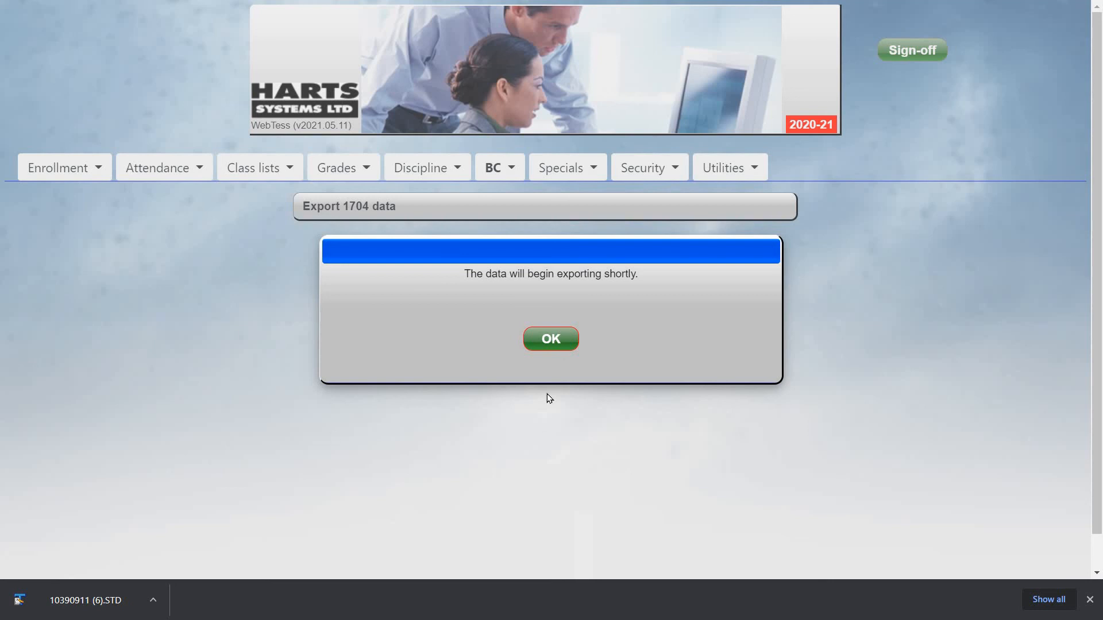
click(556, 341)
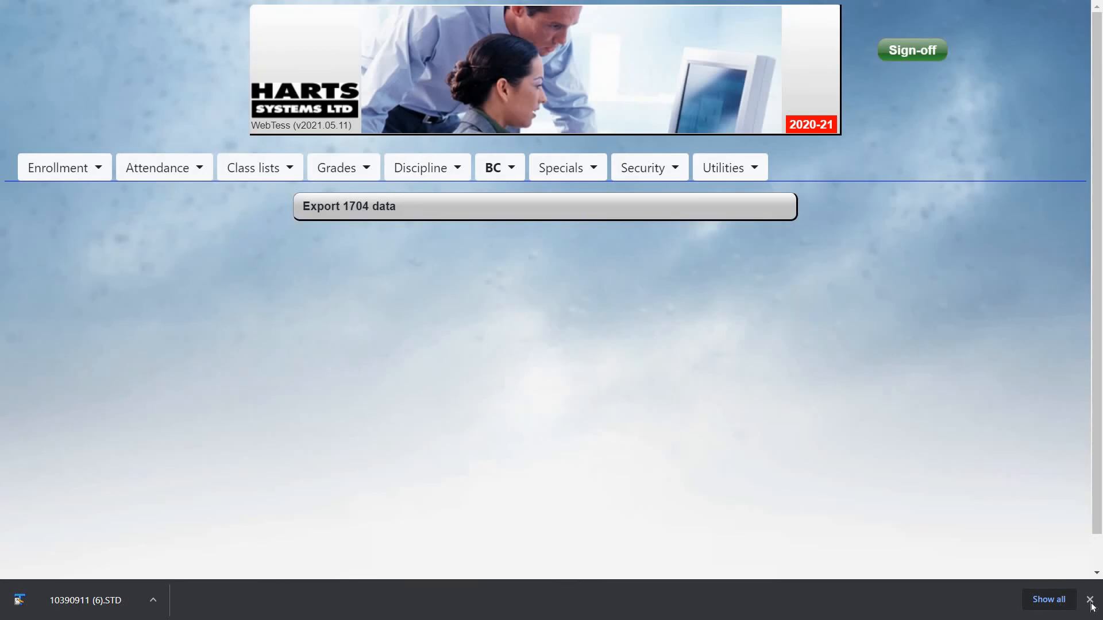
click(1090, 600)
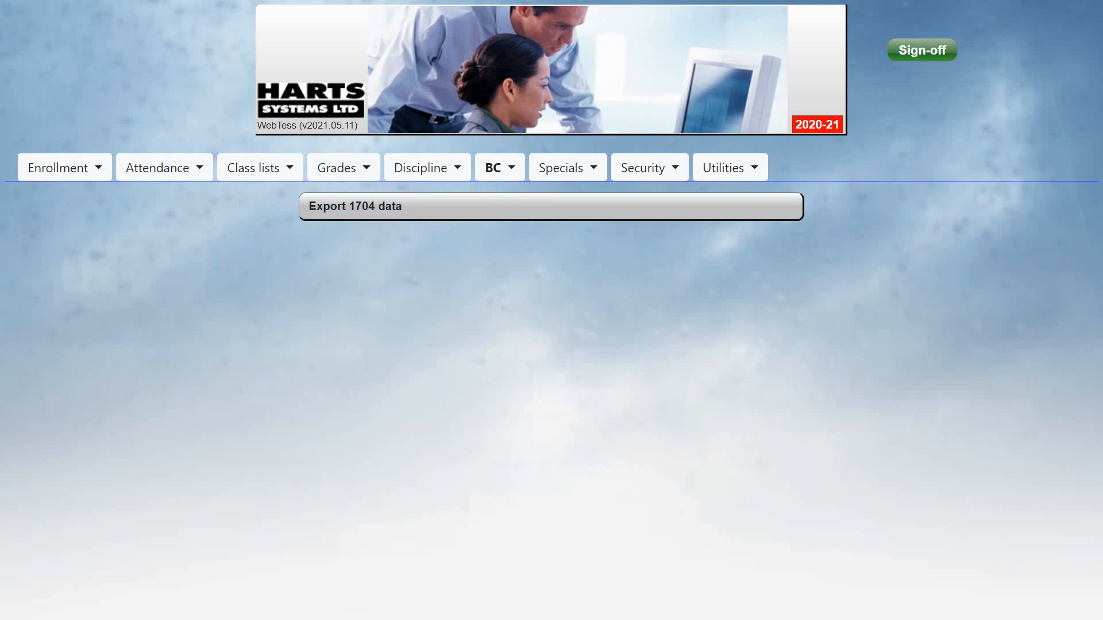
Open the 1704 data transfer again and choose to import 1704 data
click(508, 171)
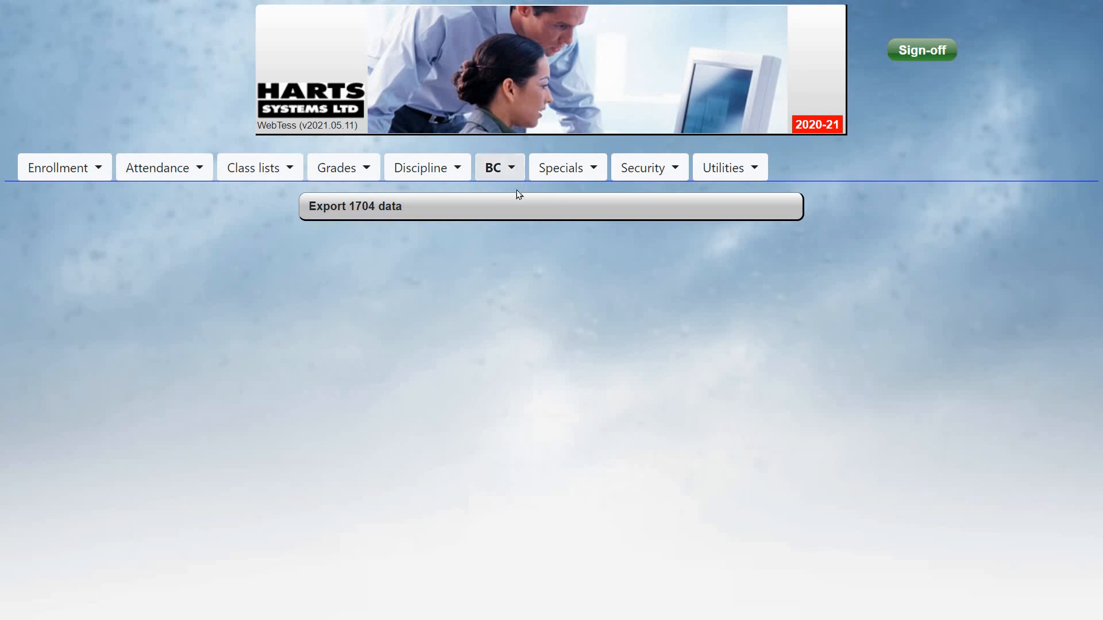
click(533, 259)
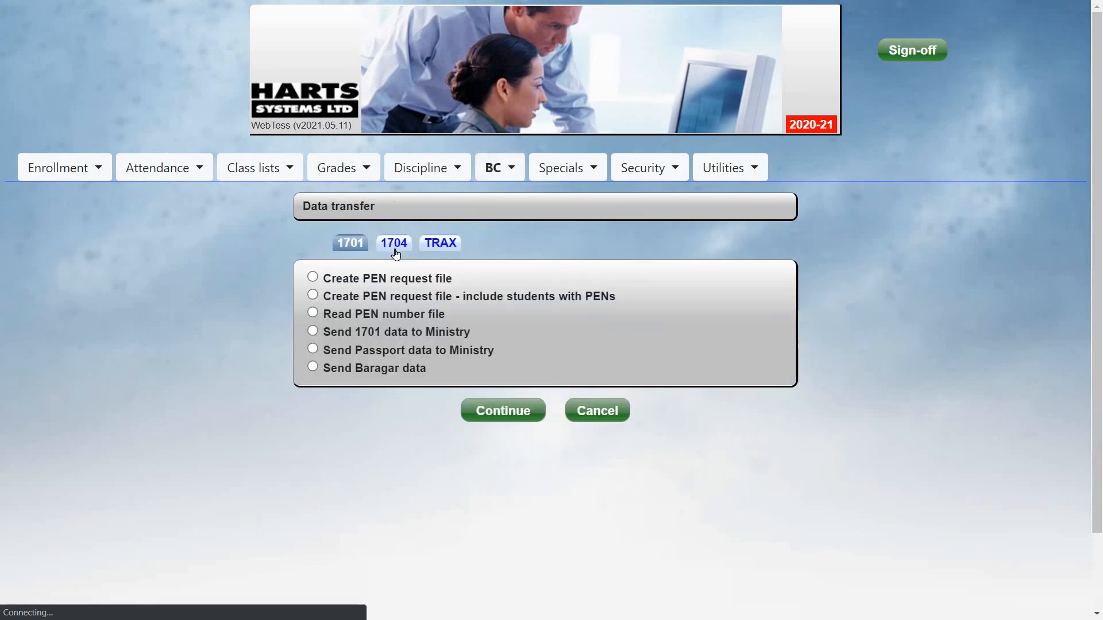
click(394, 246)
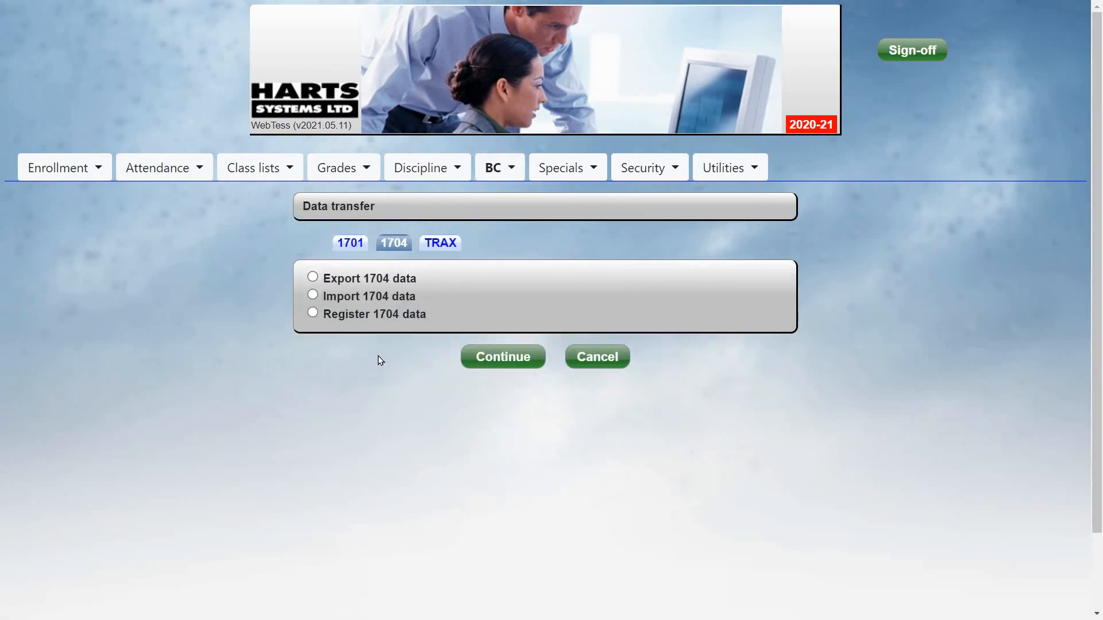
click(313, 294)
click(312, 314)
click(313, 295)
click(508, 357)
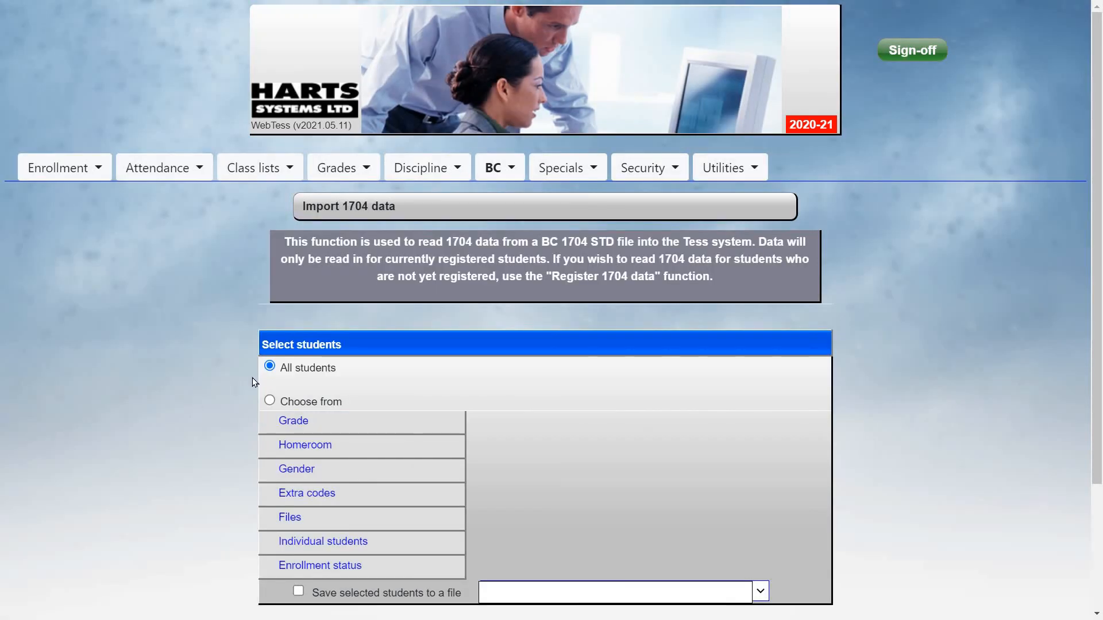
Import 1704 data for all students from the file 1704_Export.STD, matching students by Ext. no
scroll(257, 386, down, 1)
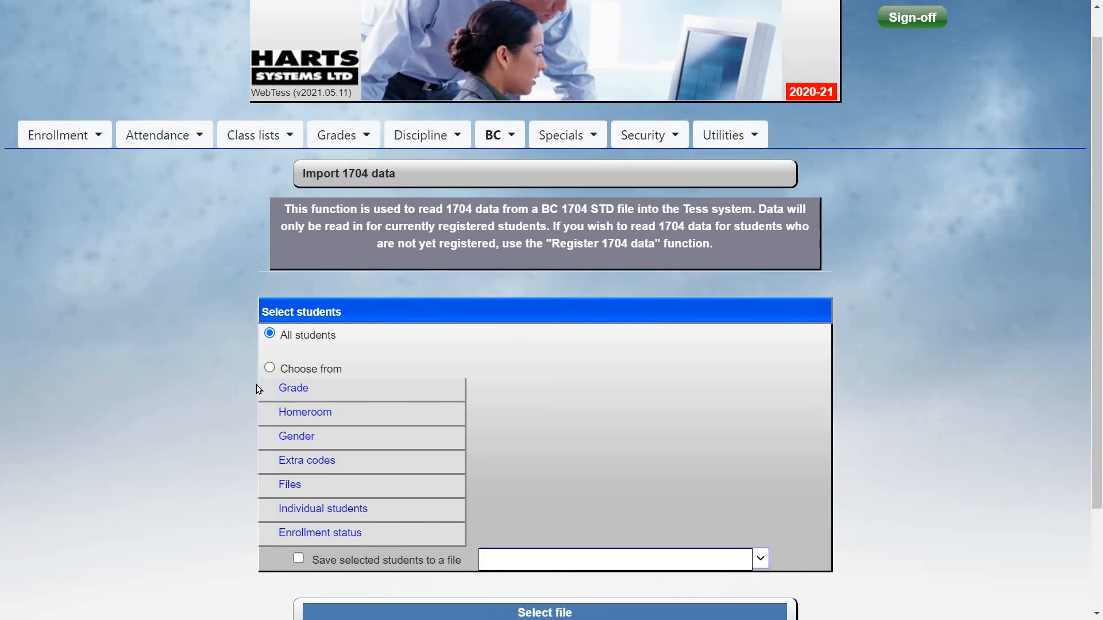
scroll(253, 388, down, 1)
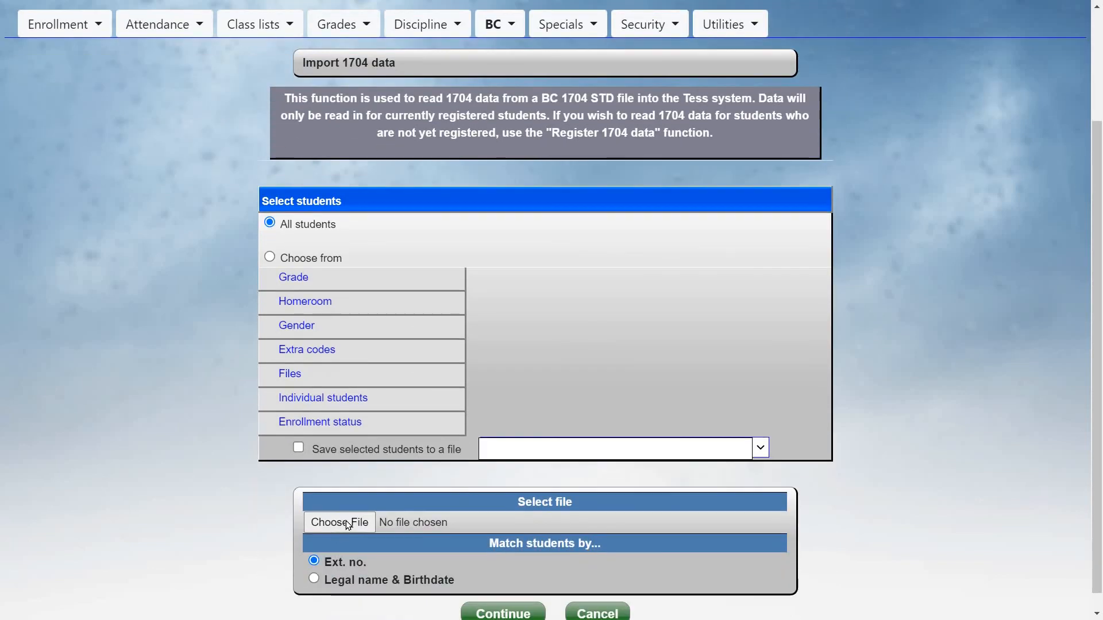
click(348, 523)
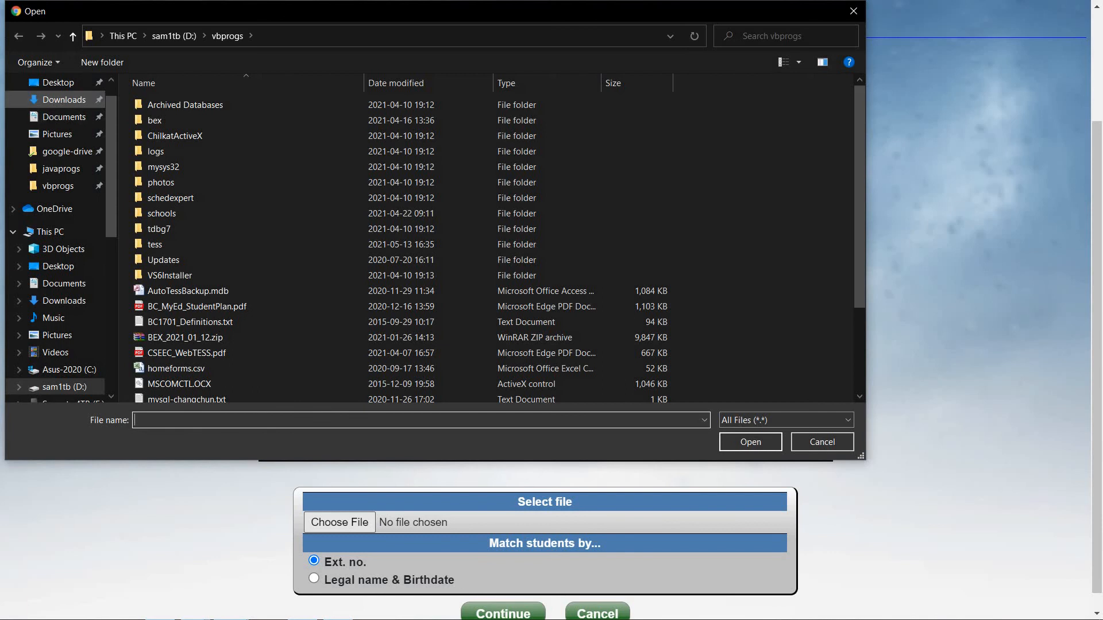
click(64, 100)
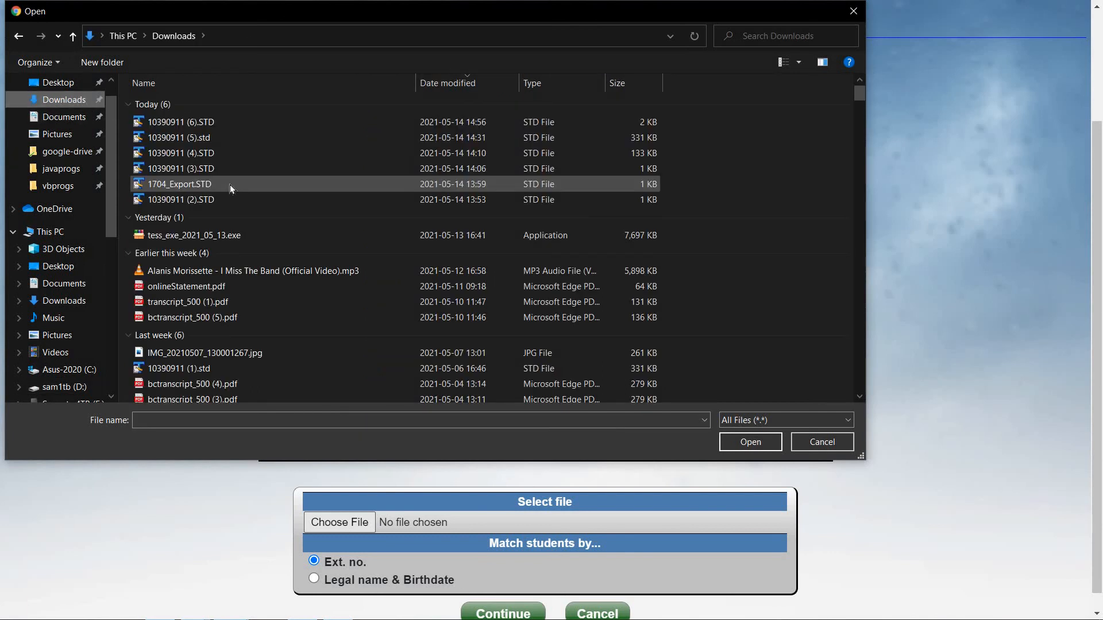
double_click(229, 181)
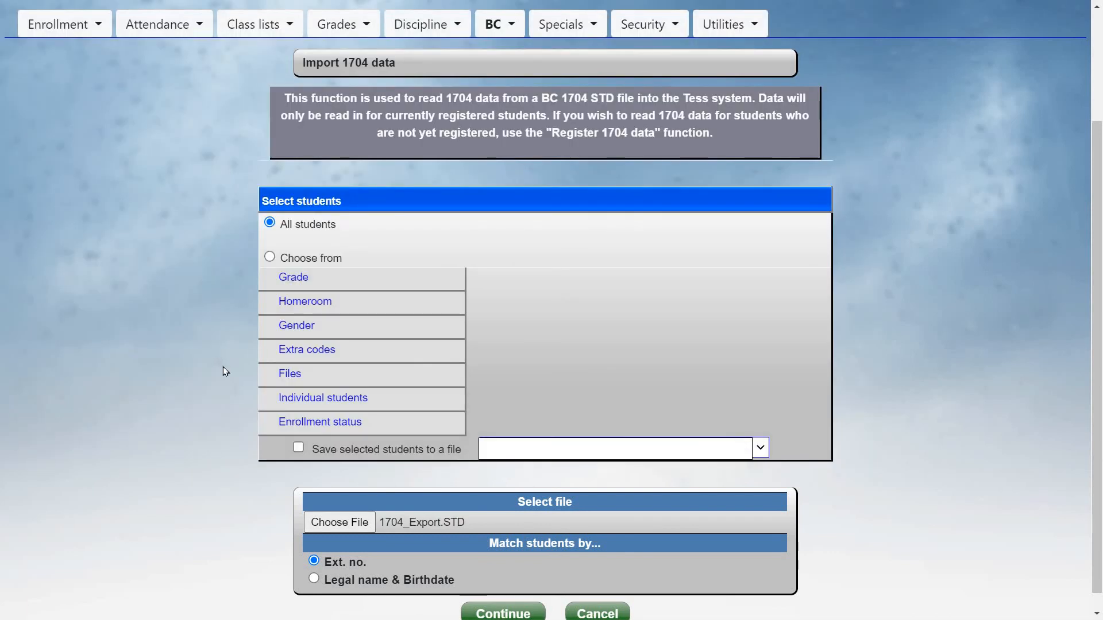
scroll(520, 535, down, 1)
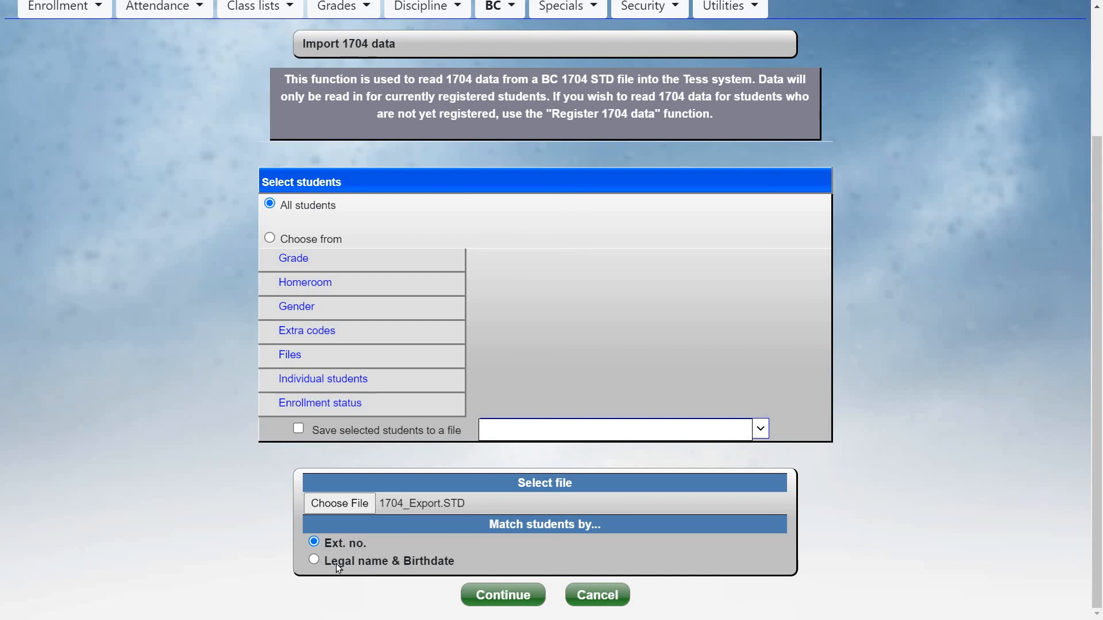
click(489, 594)
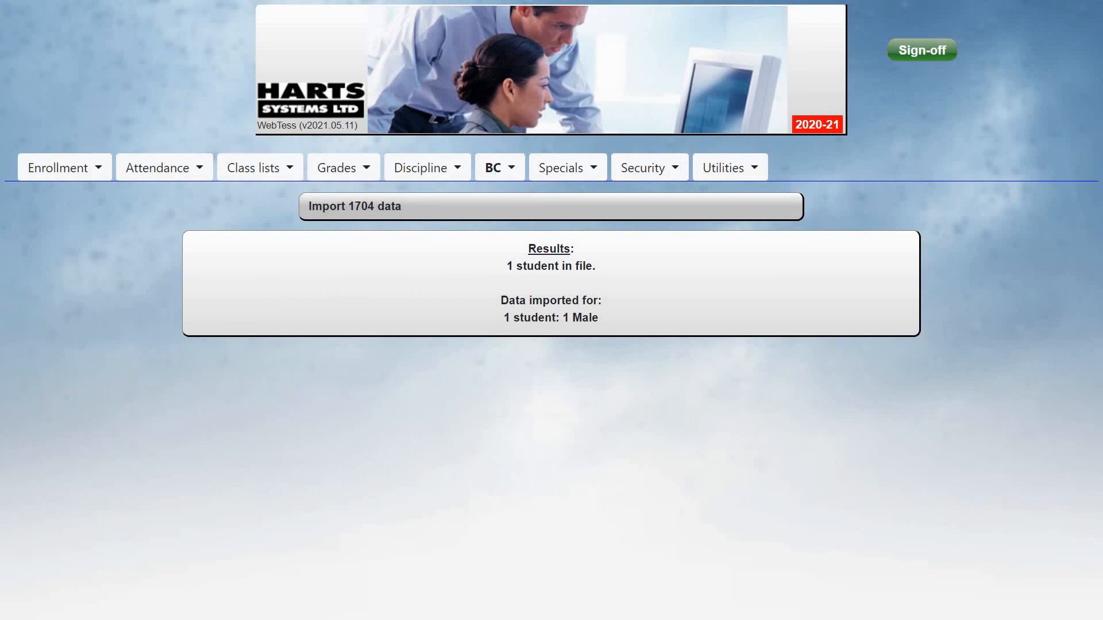
Open the BC data entry options
click(495, 168)
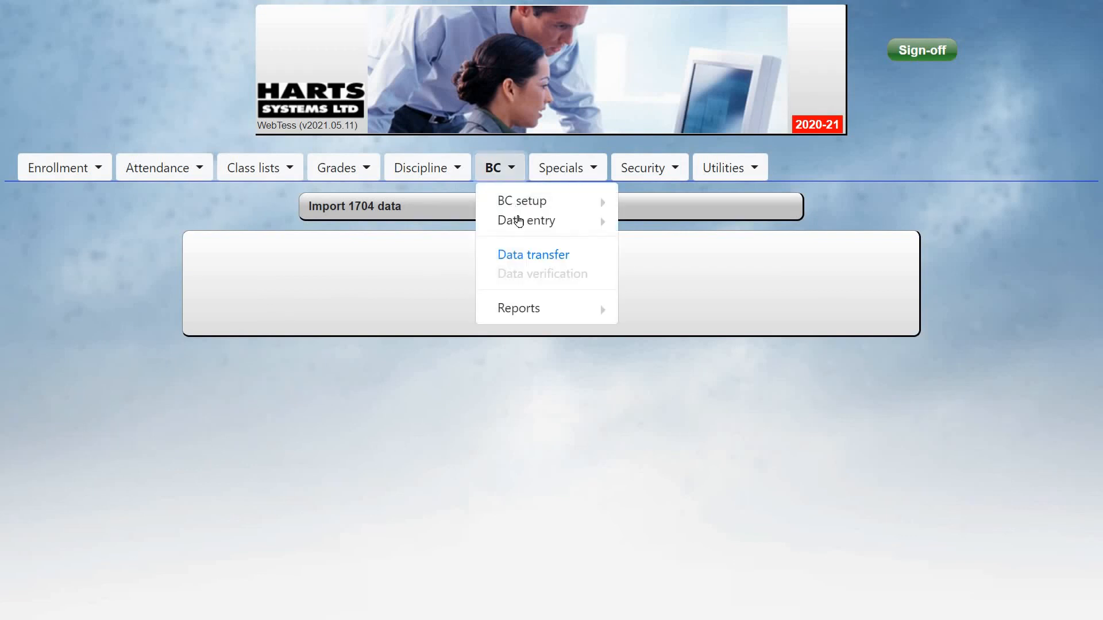
click(520, 225)
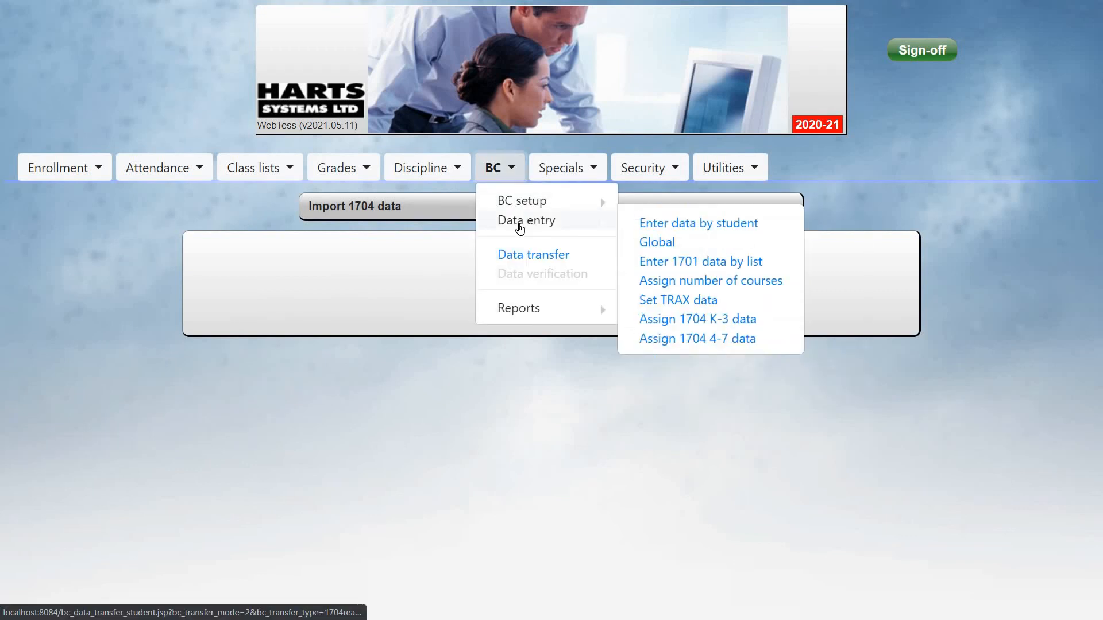